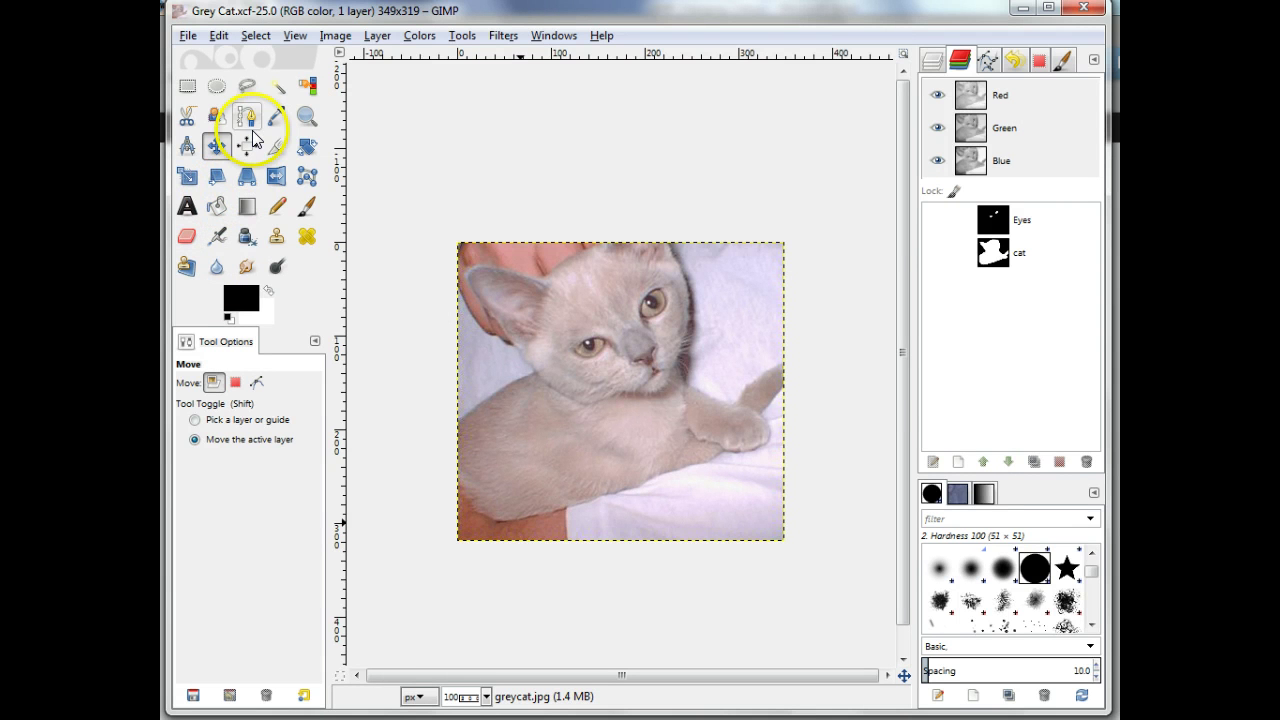
# - With Scissors Select, trace the cat's edge from its ear across the top of the head and cheek
pyautogui.click(188, 117)
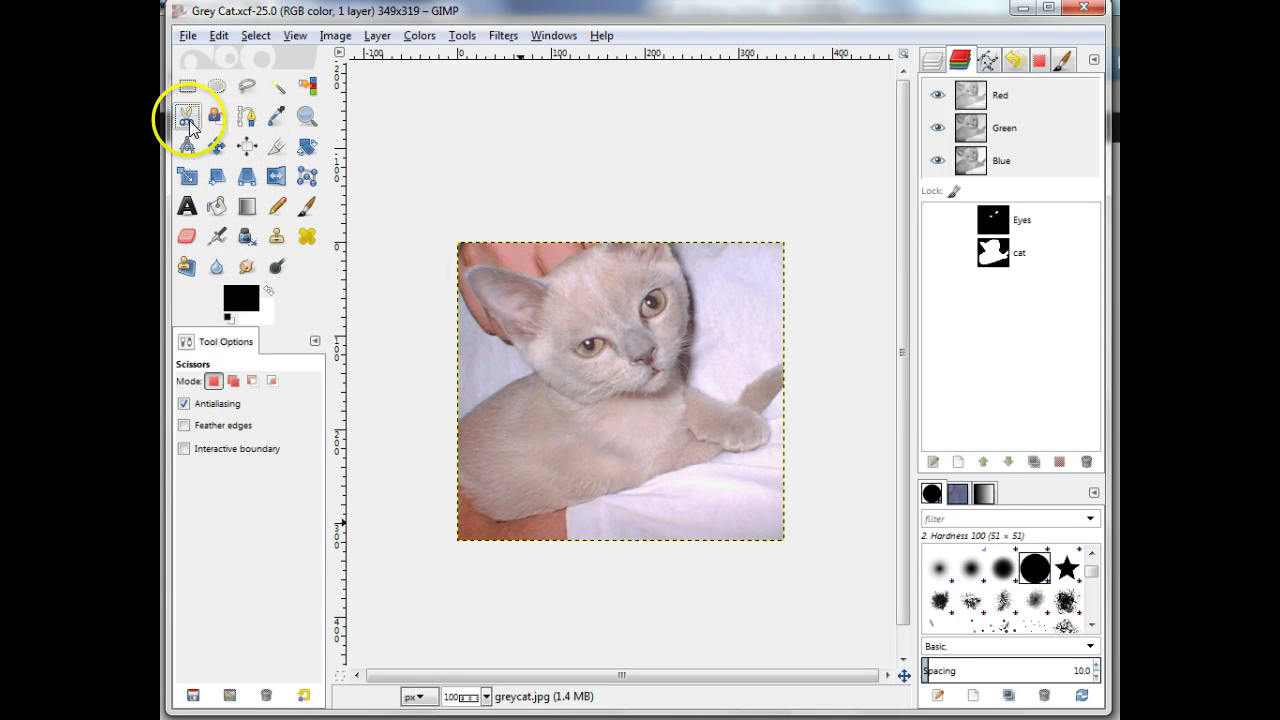
pyautogui.click(472, 268)
pyautogui.click(515, 273)
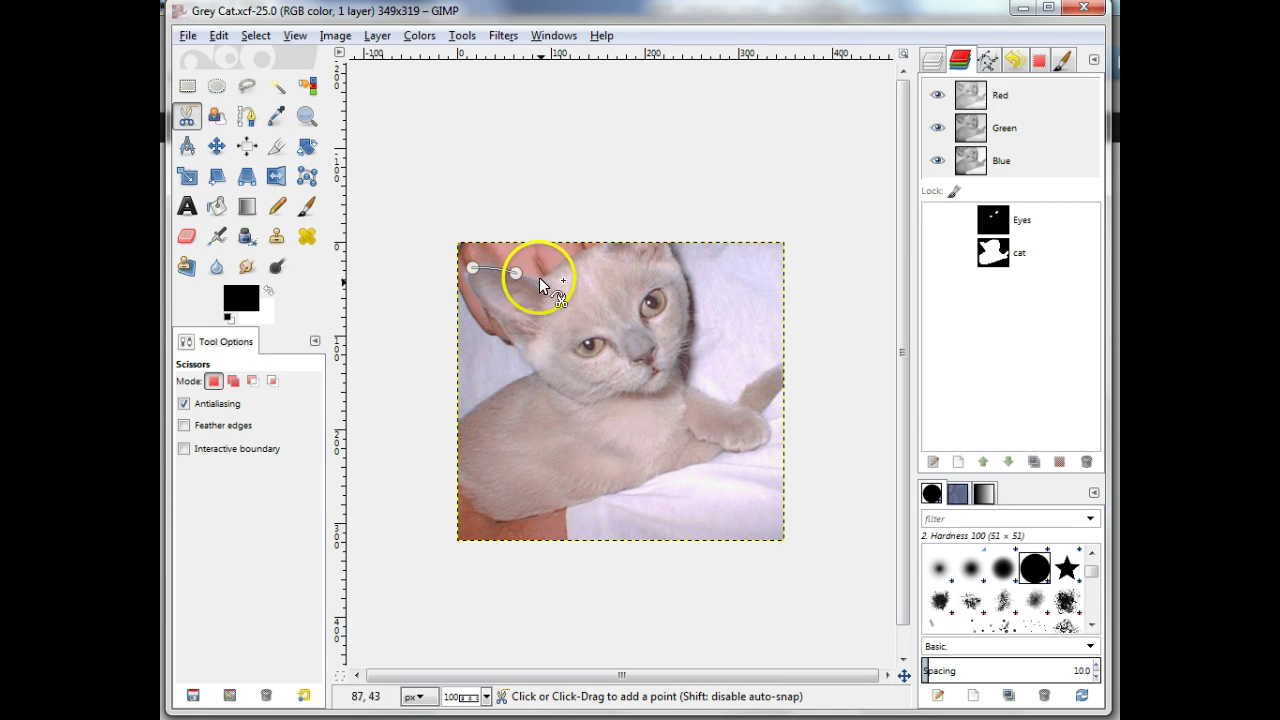
pyautogui.click(541, 276)
pyautogui.click(572, 257)
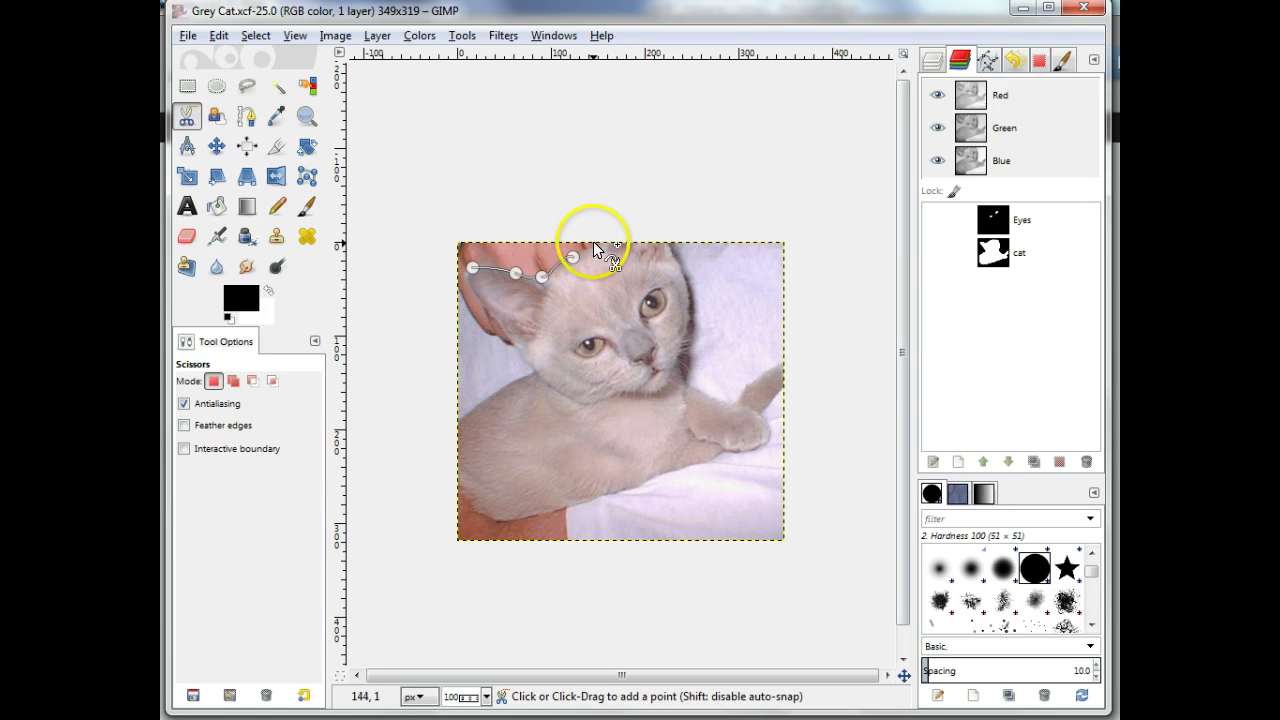
pyautogui.click(602, 243)
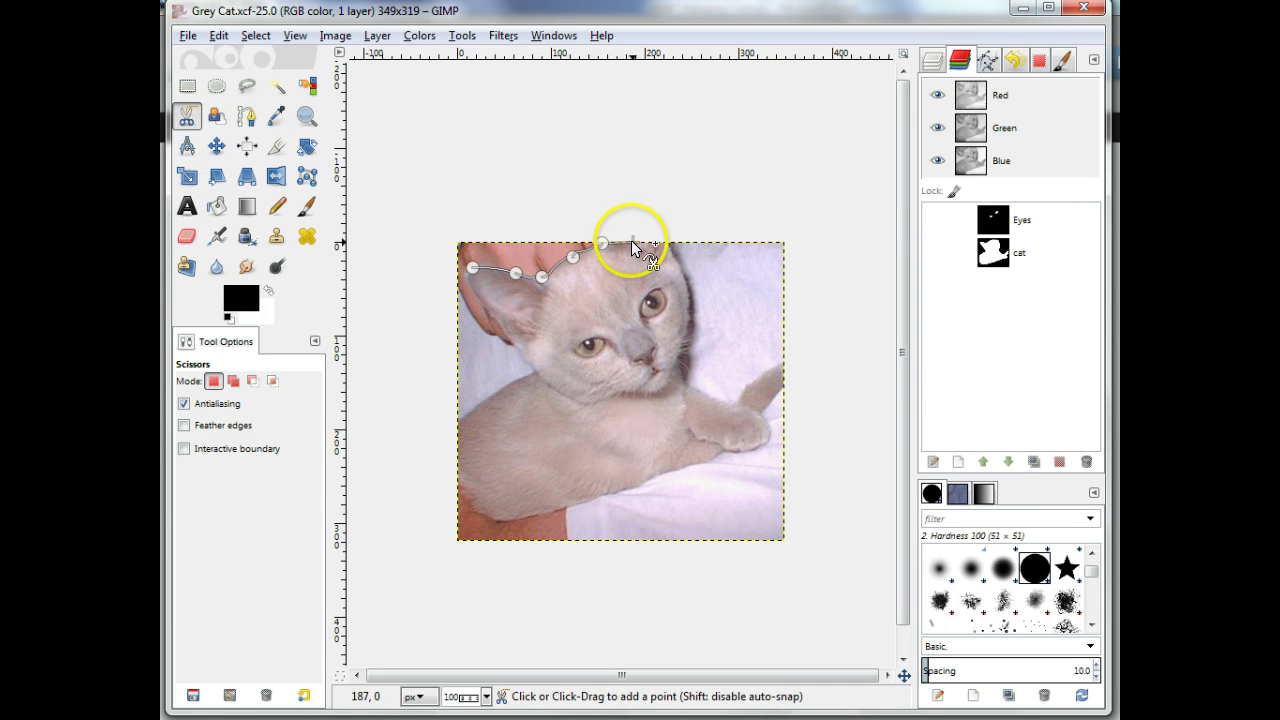
pyautogui.click(631, 240)
pyautogui.click(661, 241)
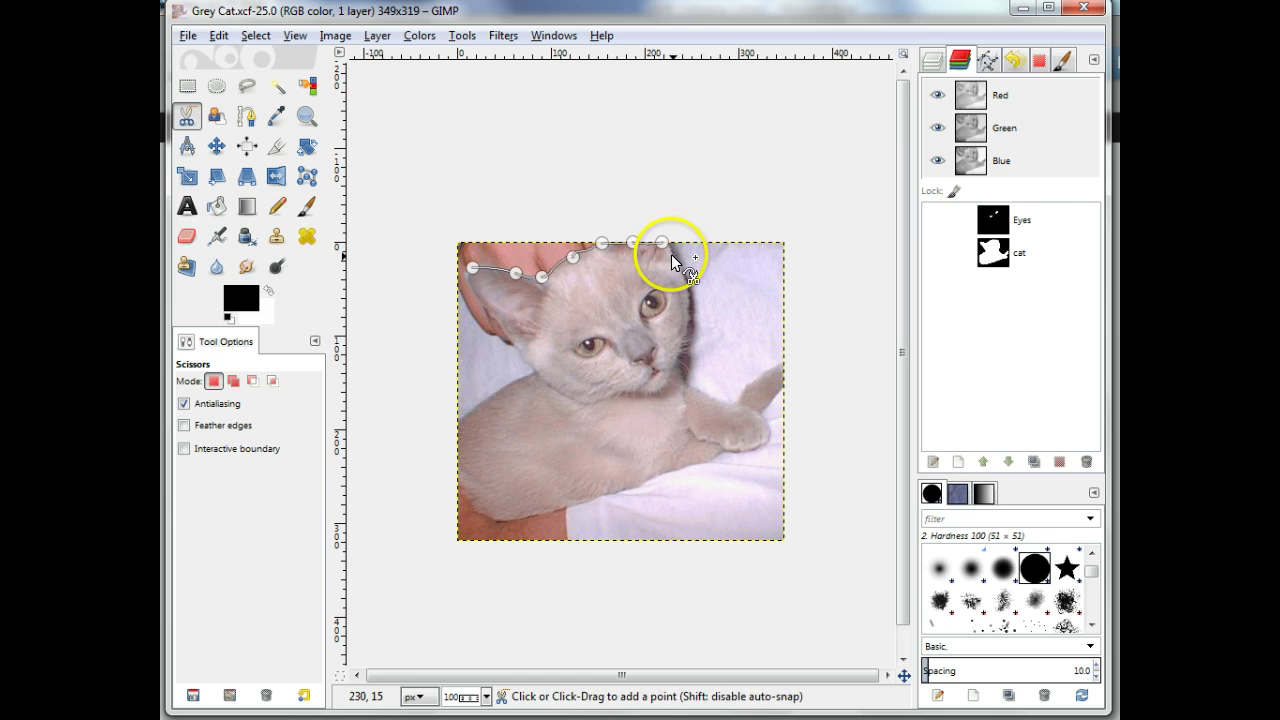
pyautogui.click(672, 256)
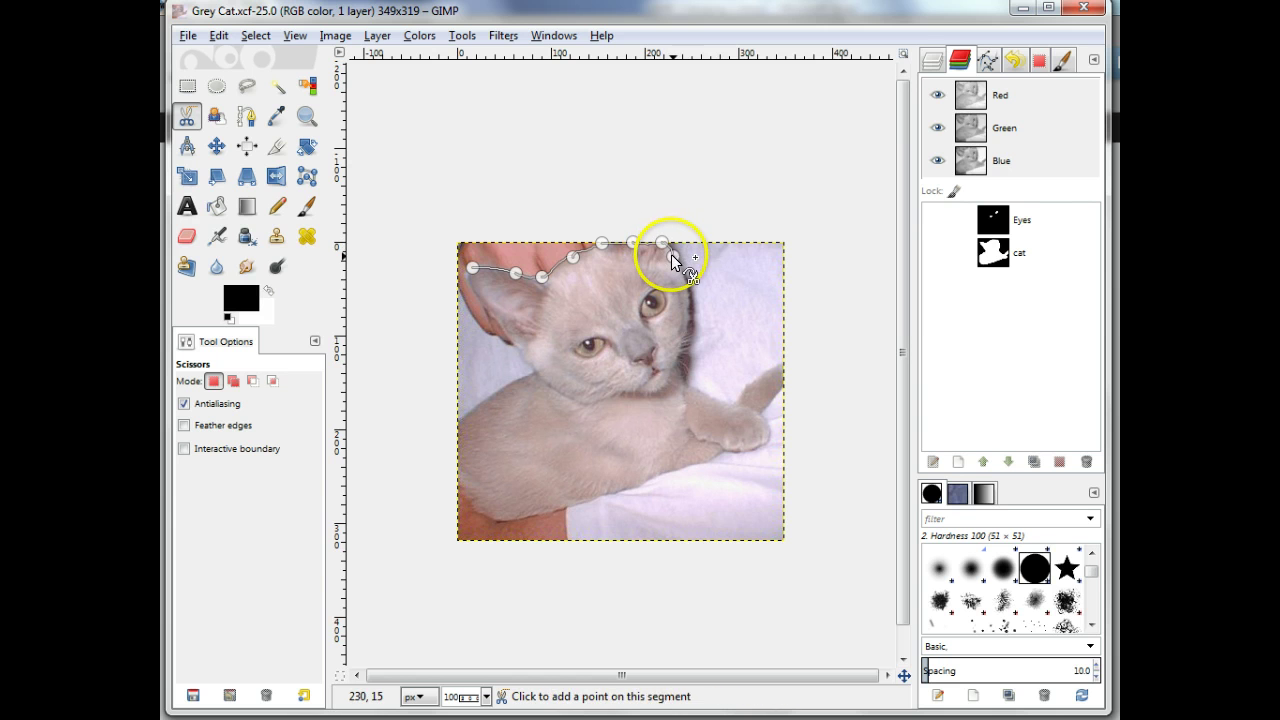
pyautogui.click(689, 302)
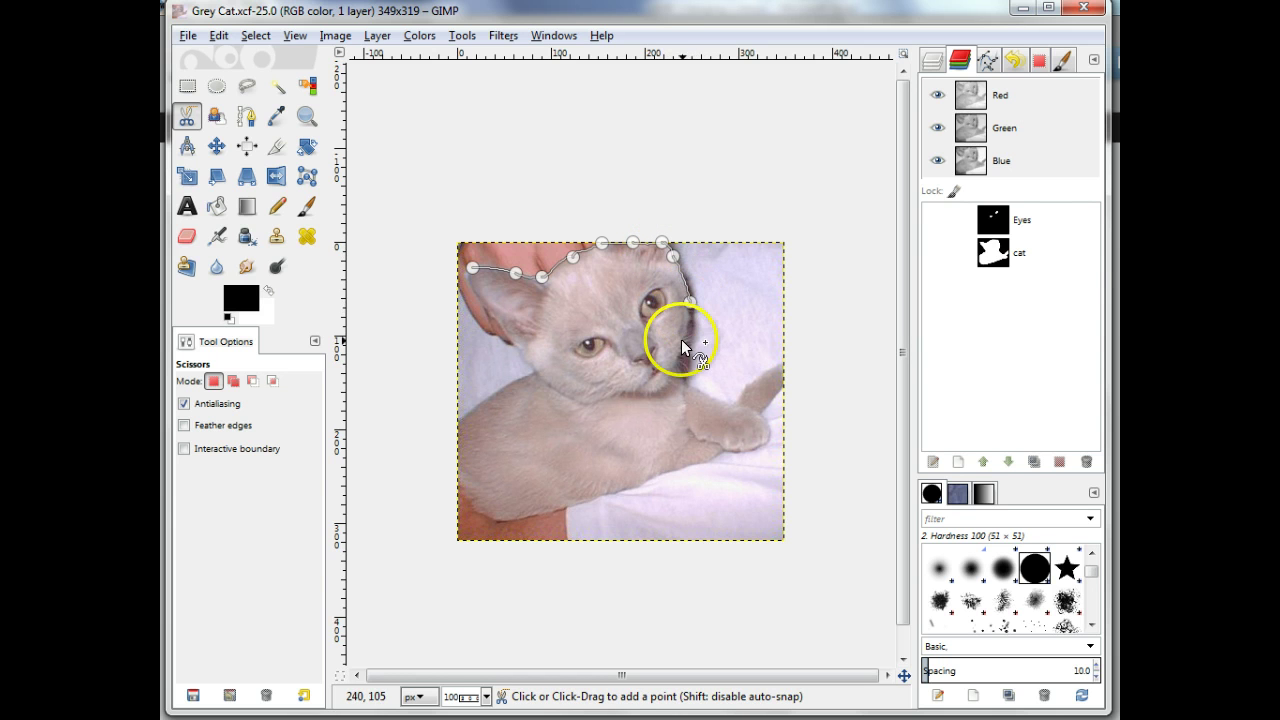
pyautogui.click(684, 280)
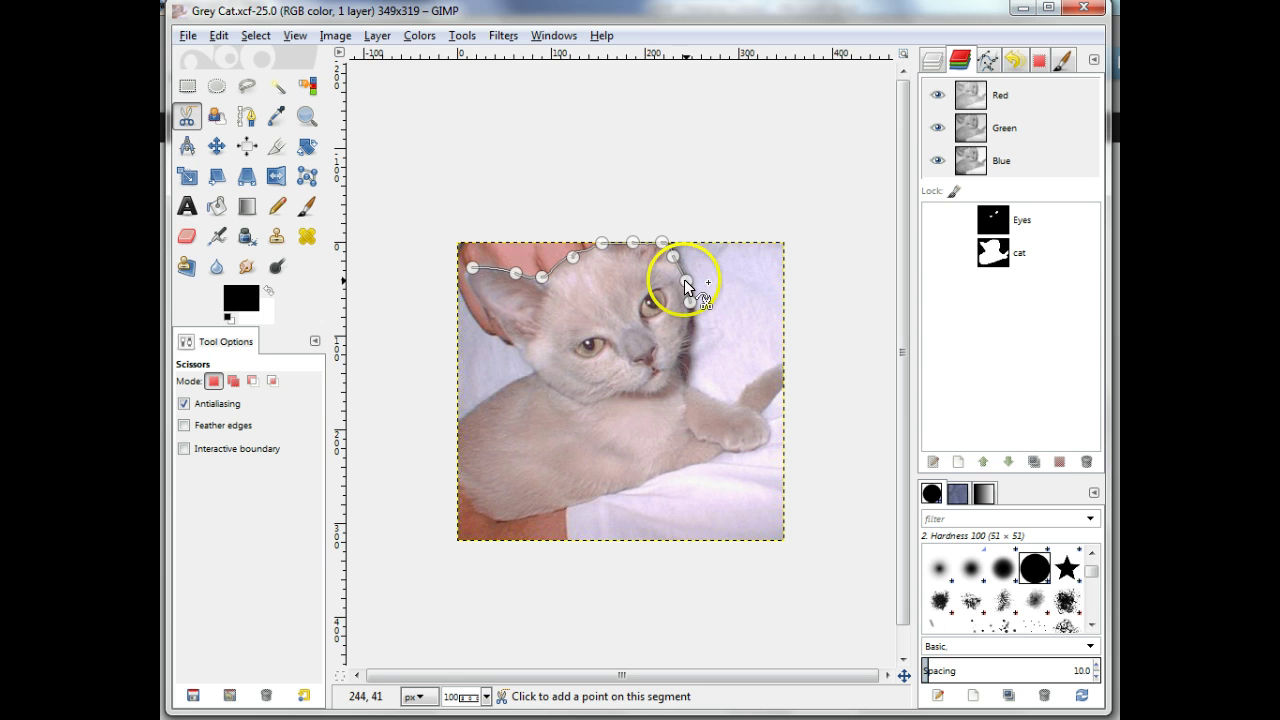
# - Continue the outline down the neck and around the outstretched paw
pyautogui.click(685, 334)
pyautogui.click(678, 365)
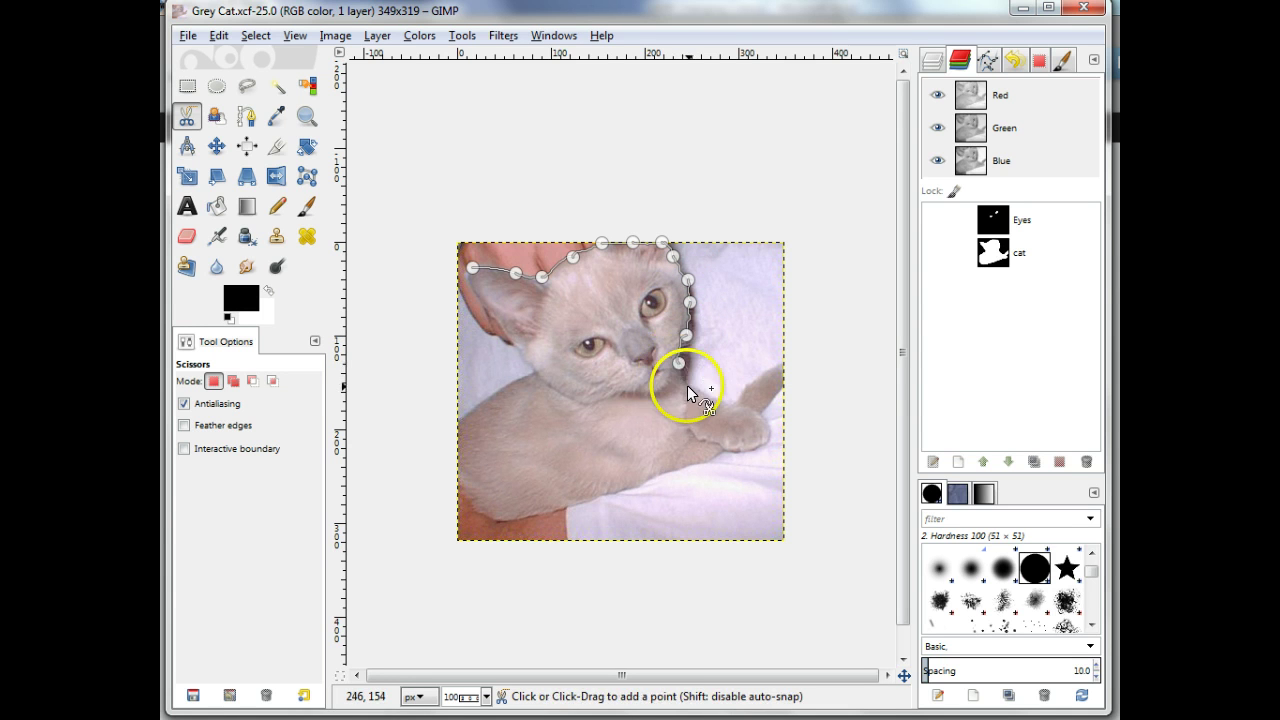
pyautogui.click(689, 386)
pyautogui.click(731, 404)
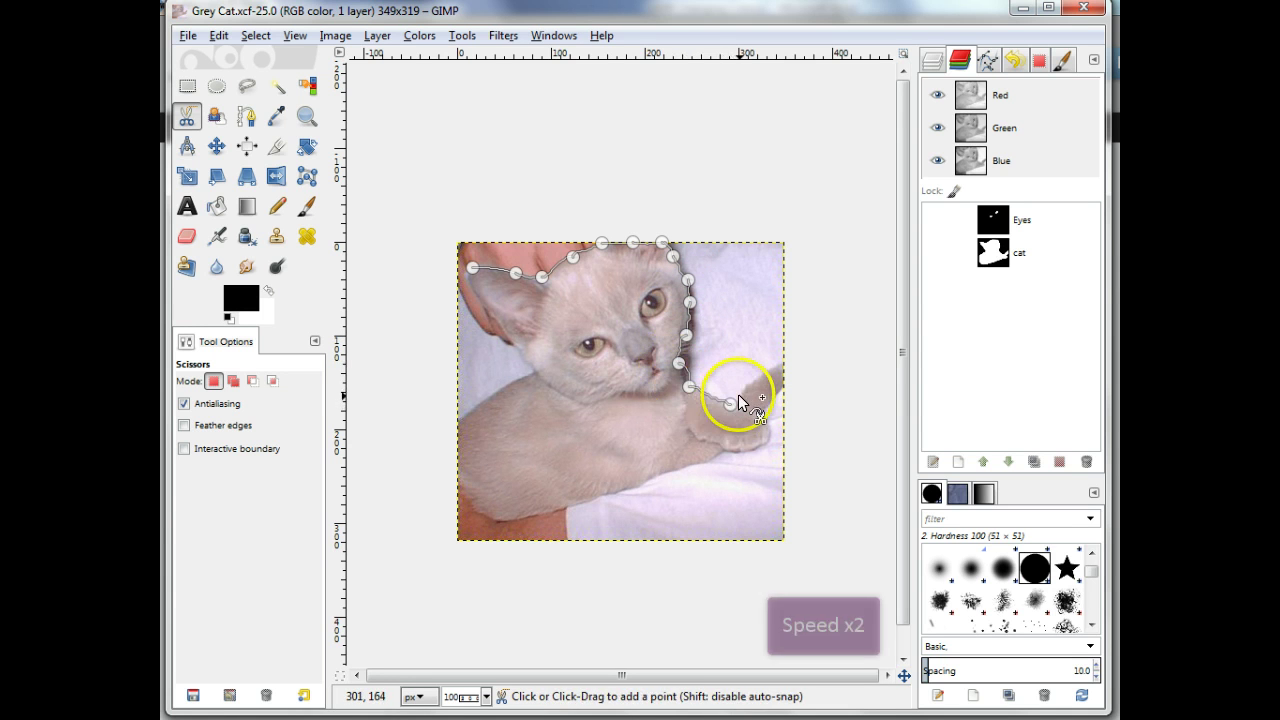
pyautogui.click(740, 393)
pyautogui.click(773, 368)
pyautogui.click(782, 363)
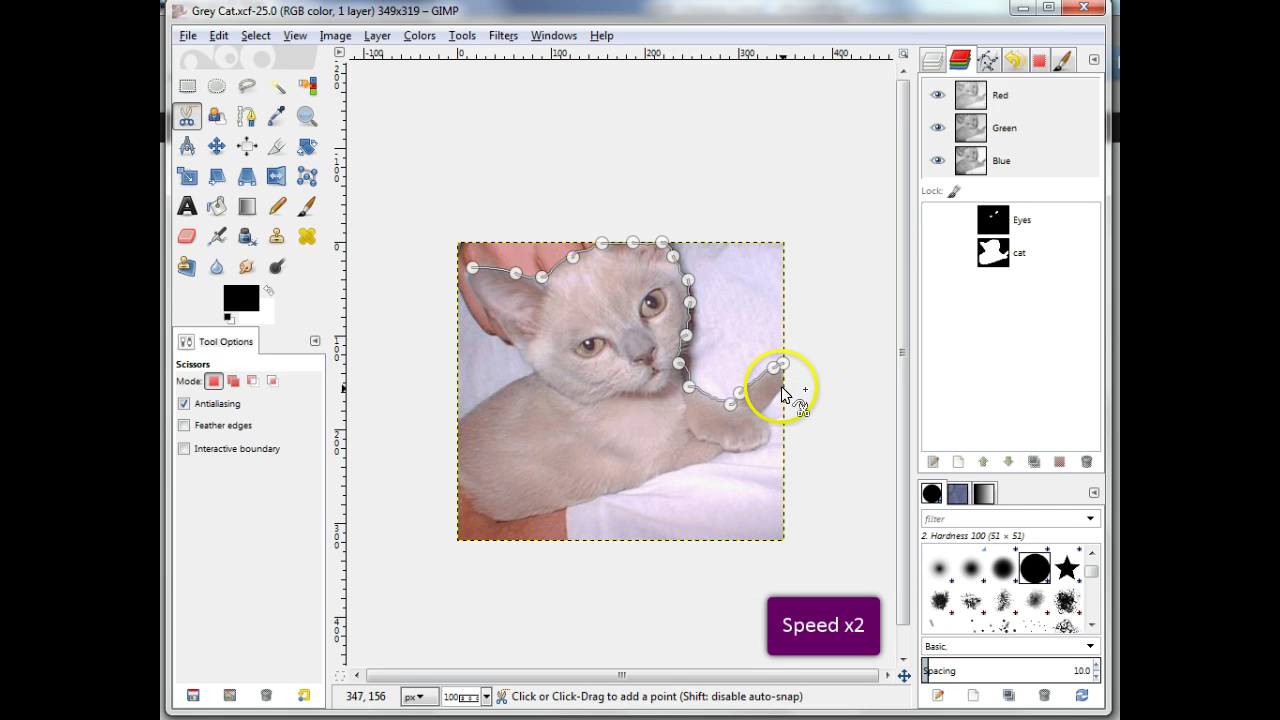
pyautogui.click(782, 388)
pyautogui.click(765, 408)
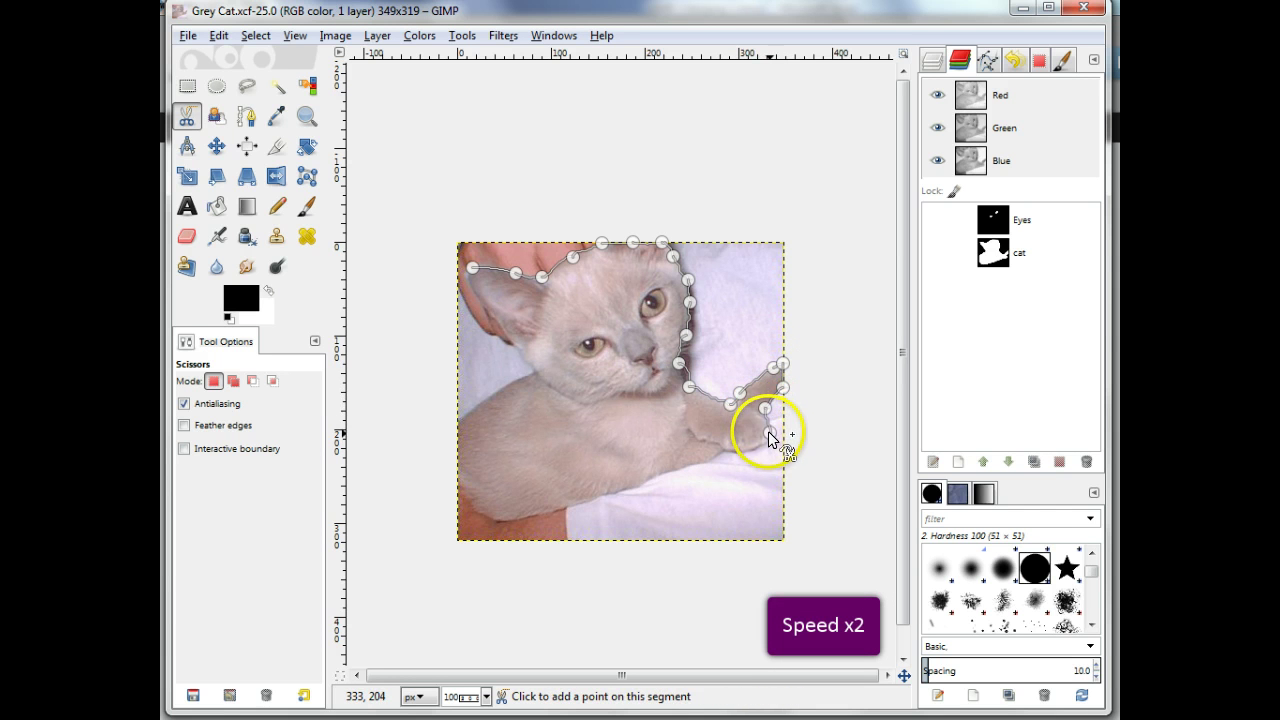
pyautogui.click(769, 433)
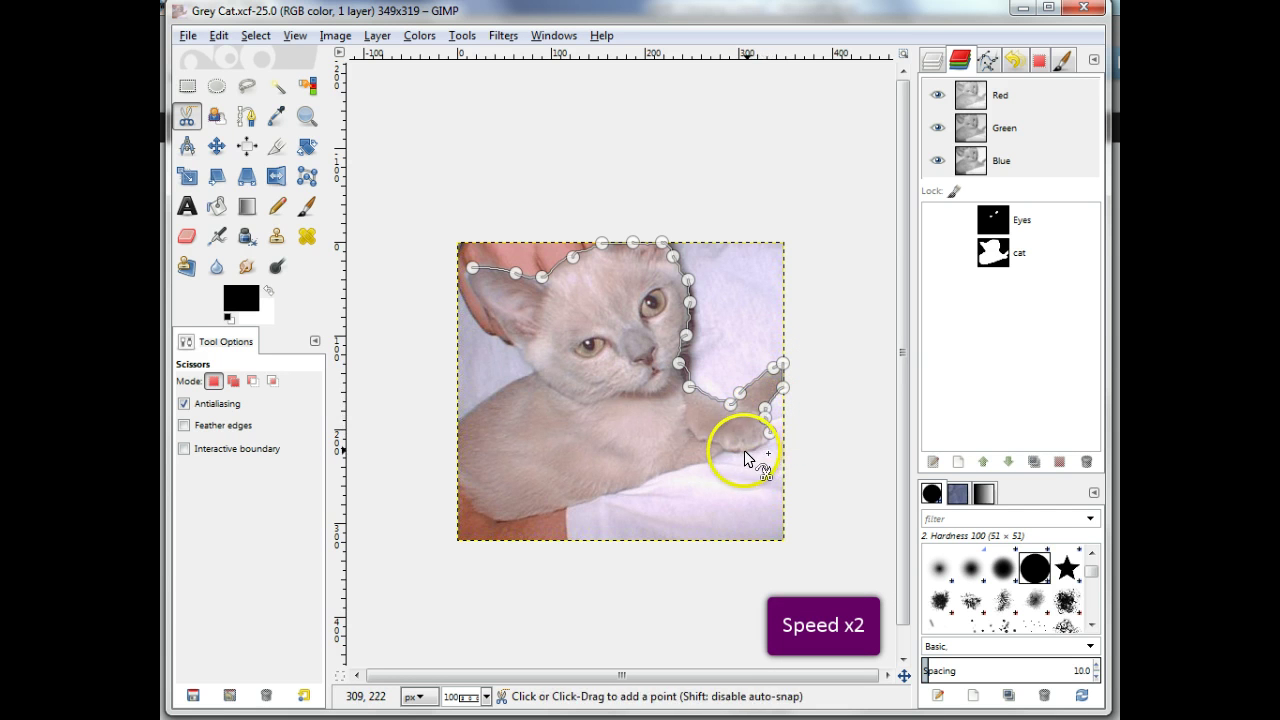
pyautogui.click(746, 450)
pyautogui.click(709, 460)
# - Trace along the belly and left side back to the ear, closing the curve into a selection
pyautogui.click(606, 494)
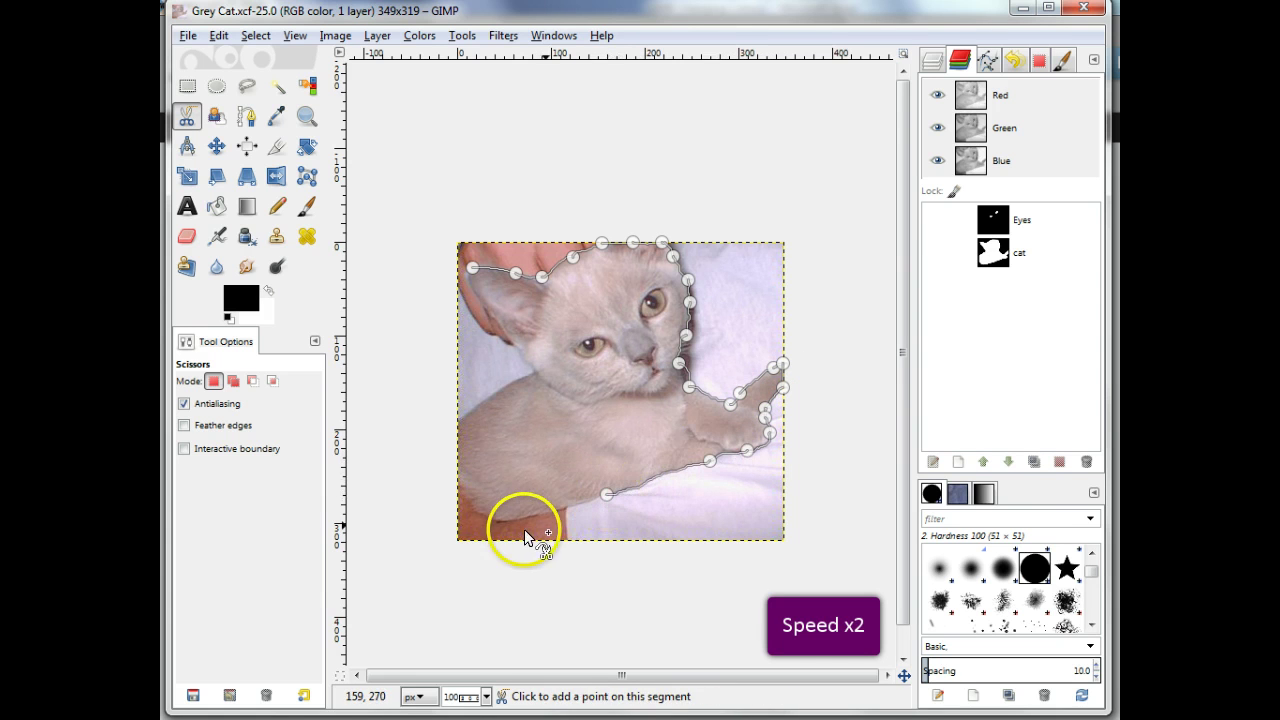
pyautogui.click(498, 519)
pyautogui.click(458, 486)
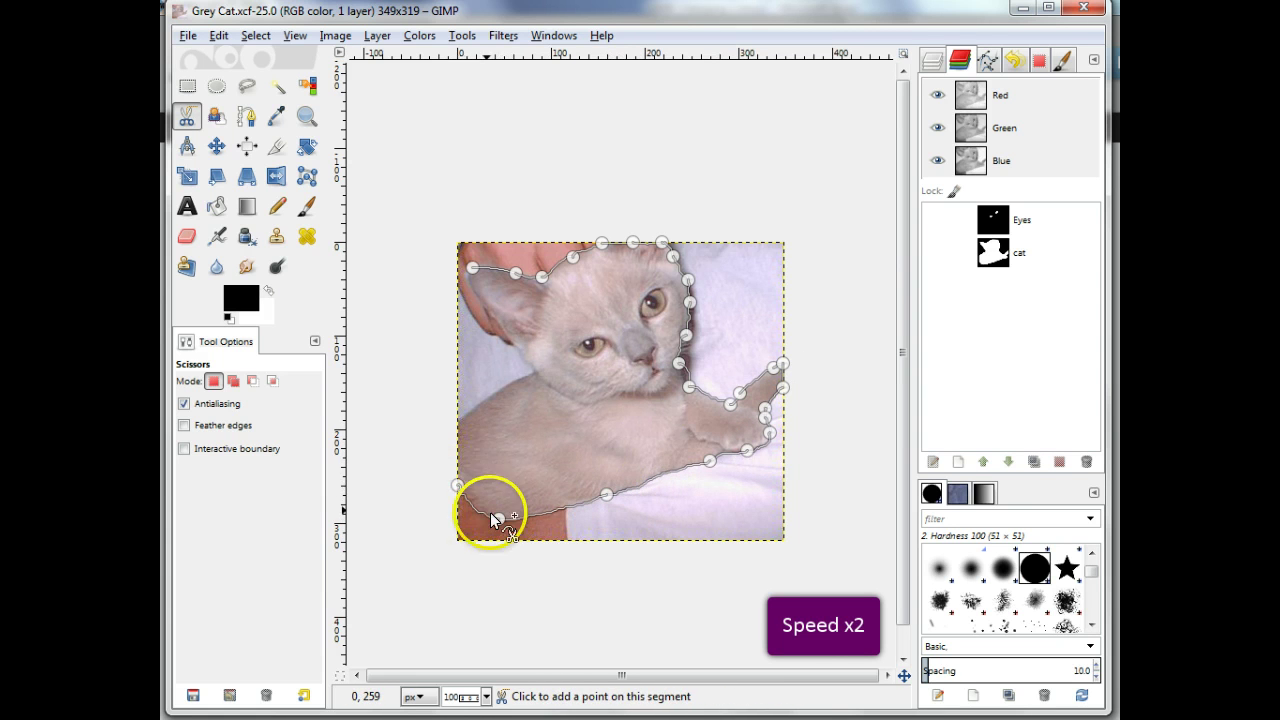
pyautogui.click(457, 424)
pyautogui.click(510, 384)
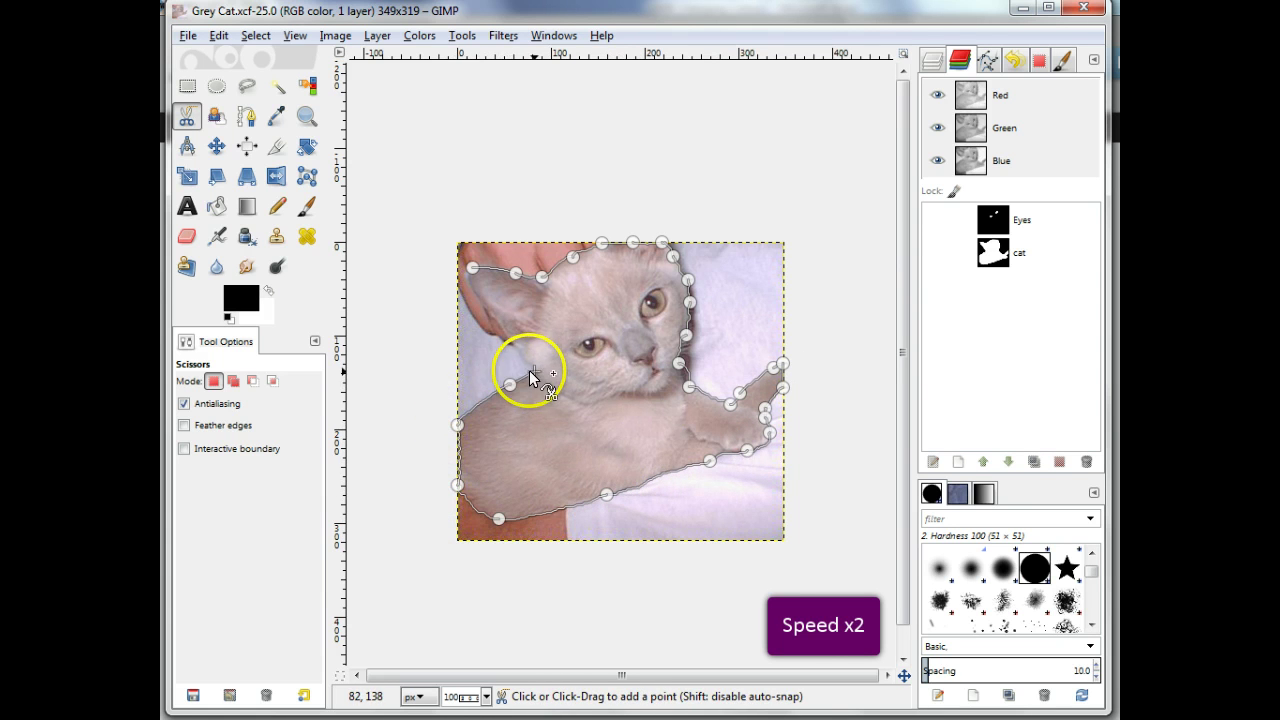
pyautogui.click(534, 371)
pyautogui.click(498, 322)
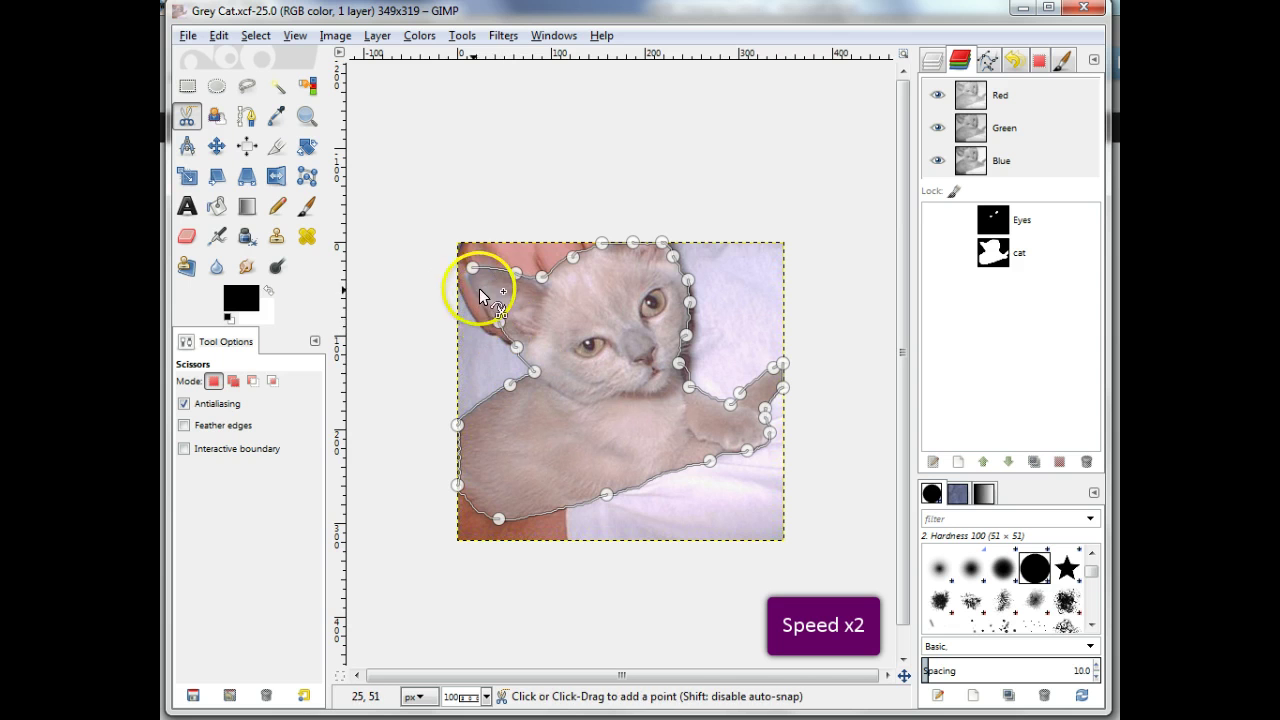
pyautogui.click(472, 289)
pyautogui.click(474, 272)
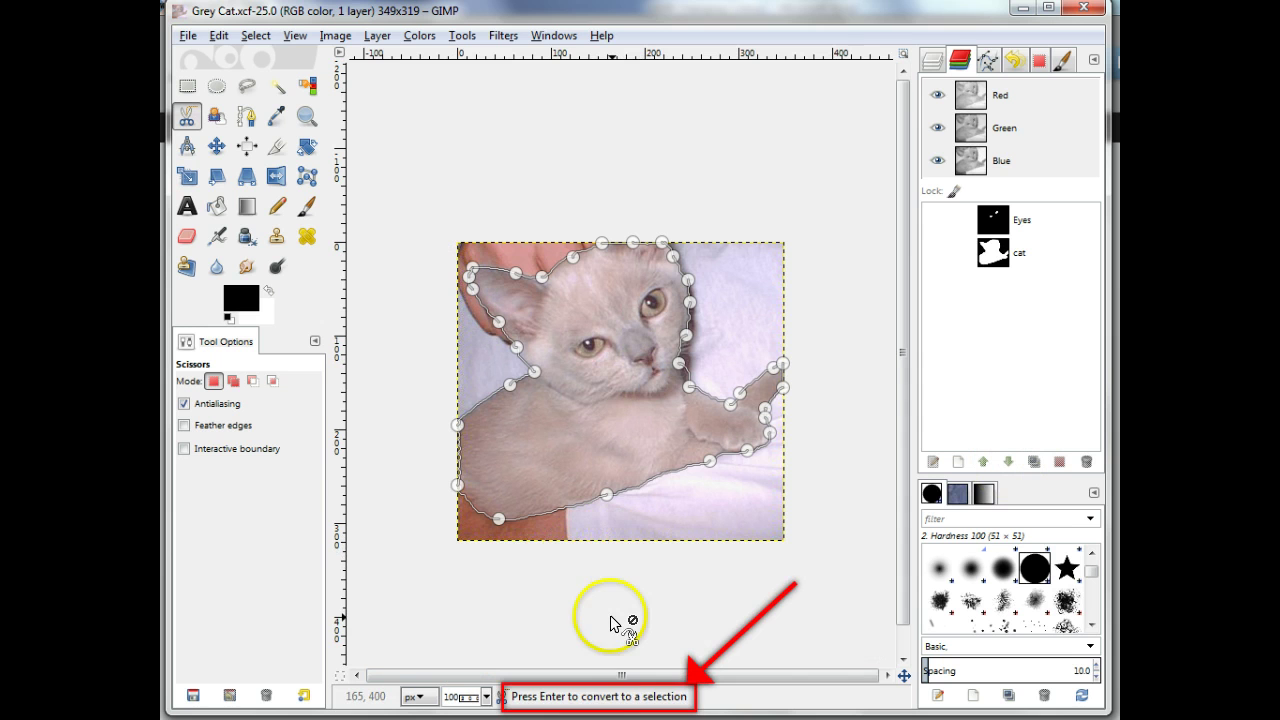
pyautogui.press('Return')
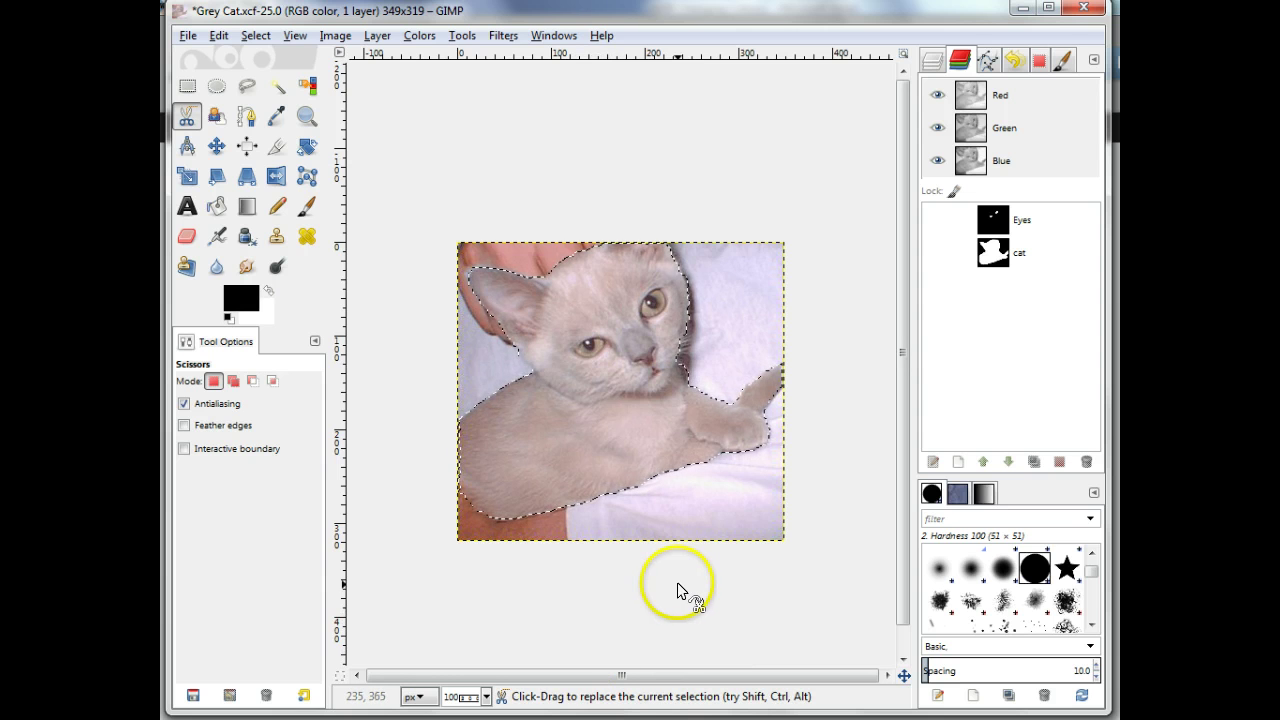
# - Store the cat selection as a new channel with Select > Save to Channel
pyautogui.click(256, 35)
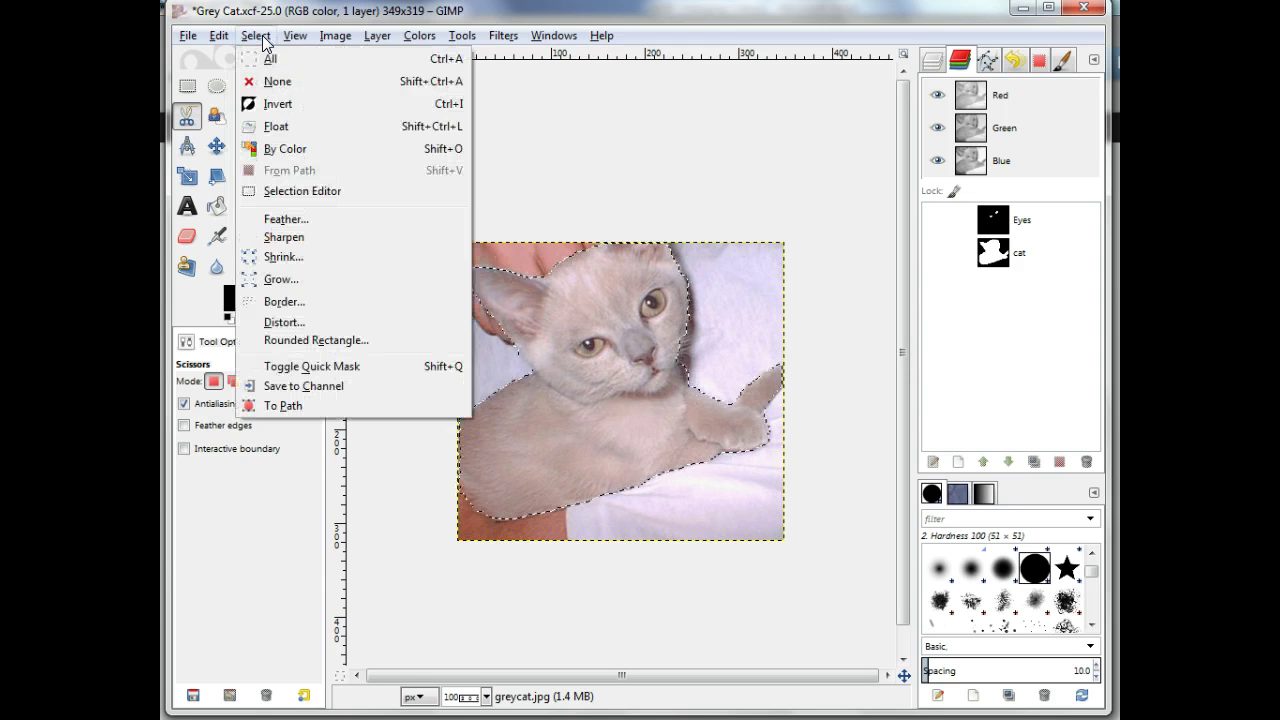
pyautogui.click(279, 390)
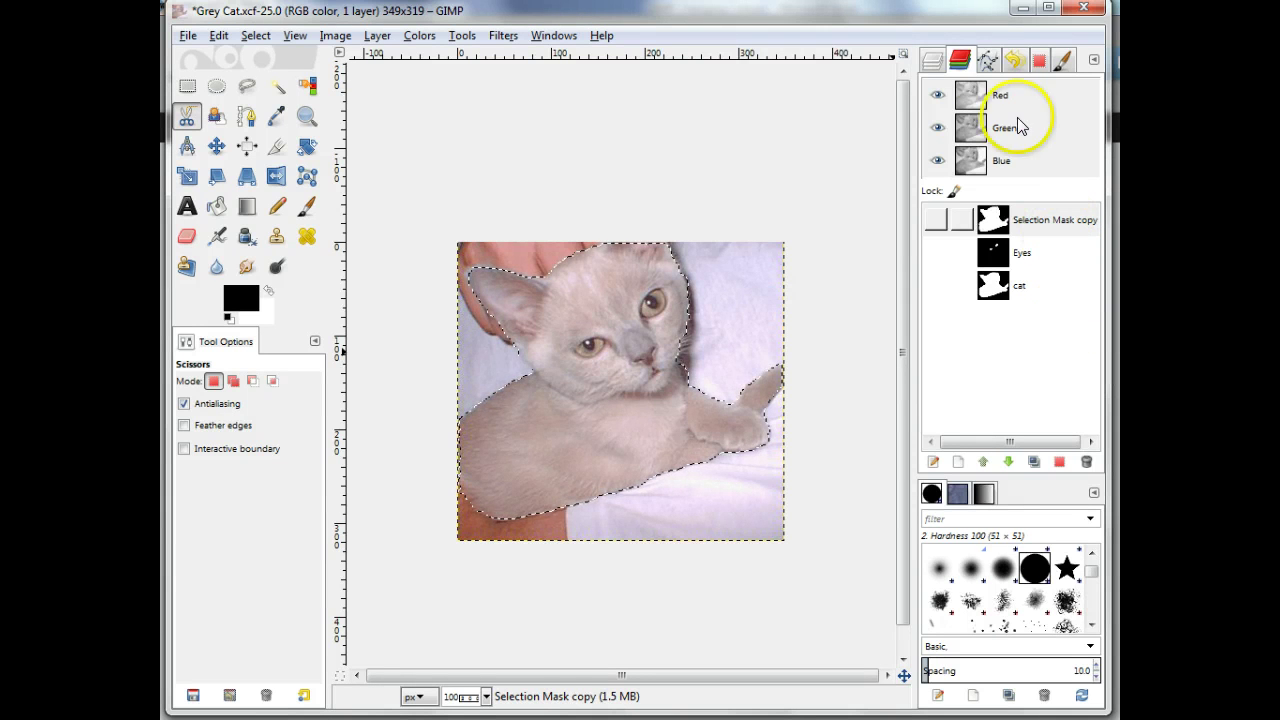
# - In the Channels dock, change the Selection Mask copy channel's name to 'Fur'
pyautogui.click(934, 62)
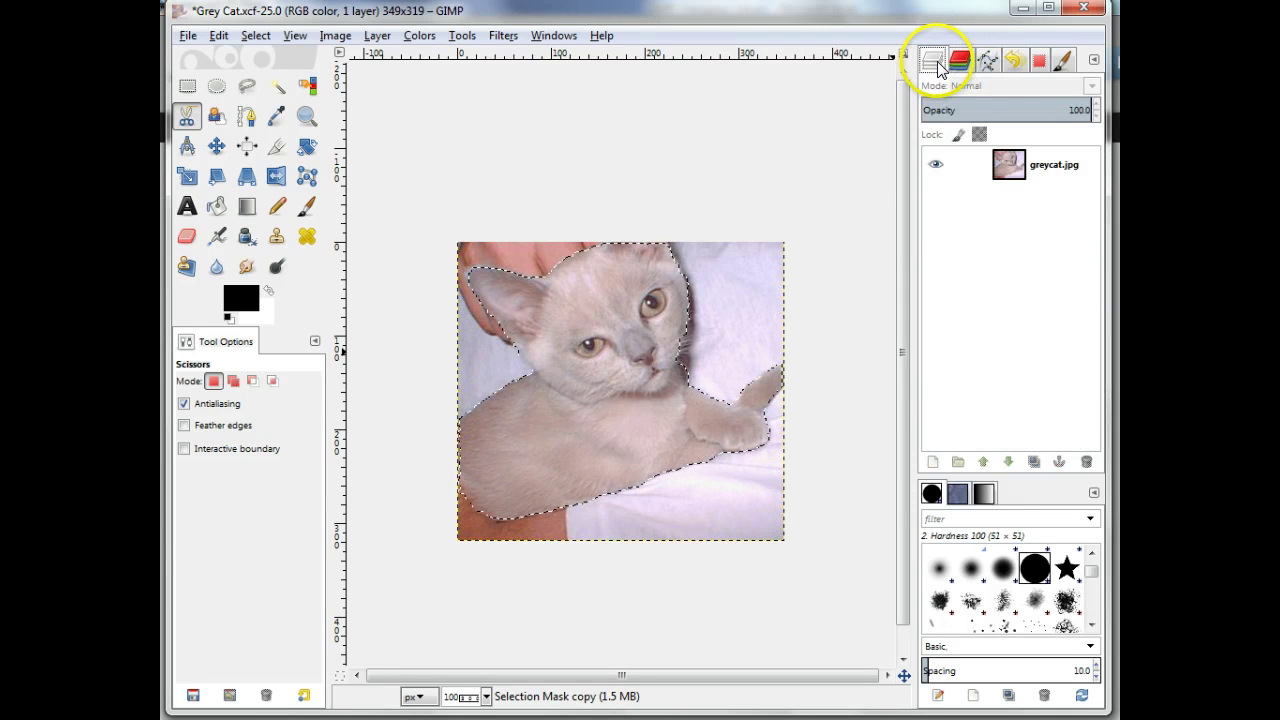
pyautogui.click(959, 60)
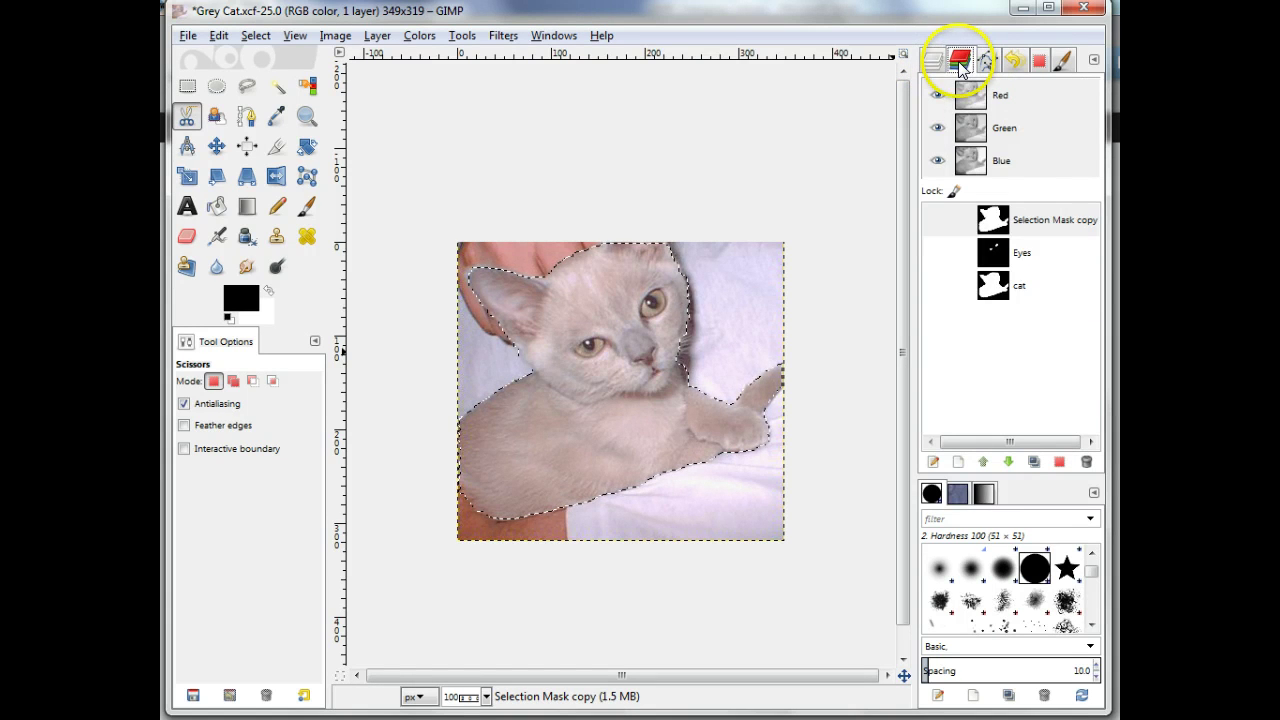
pyautogui.click(1046, 222)
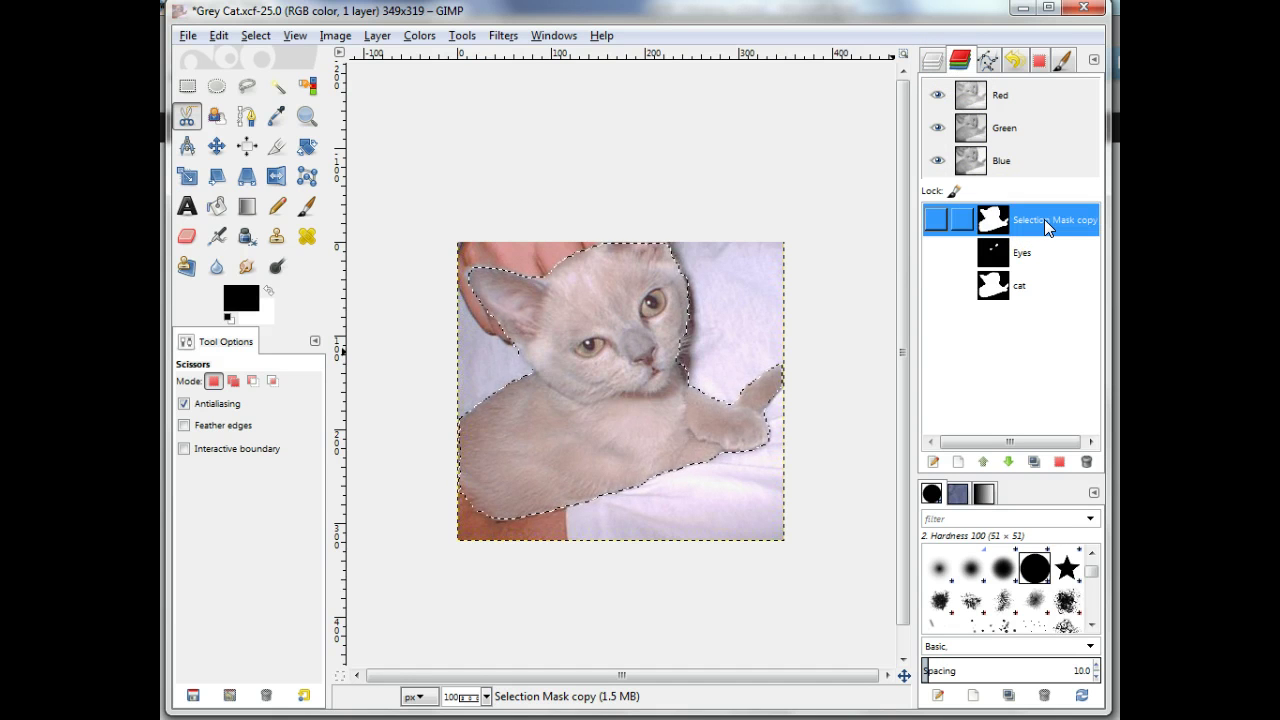
pyautogui.doubleClick(1044, 219)
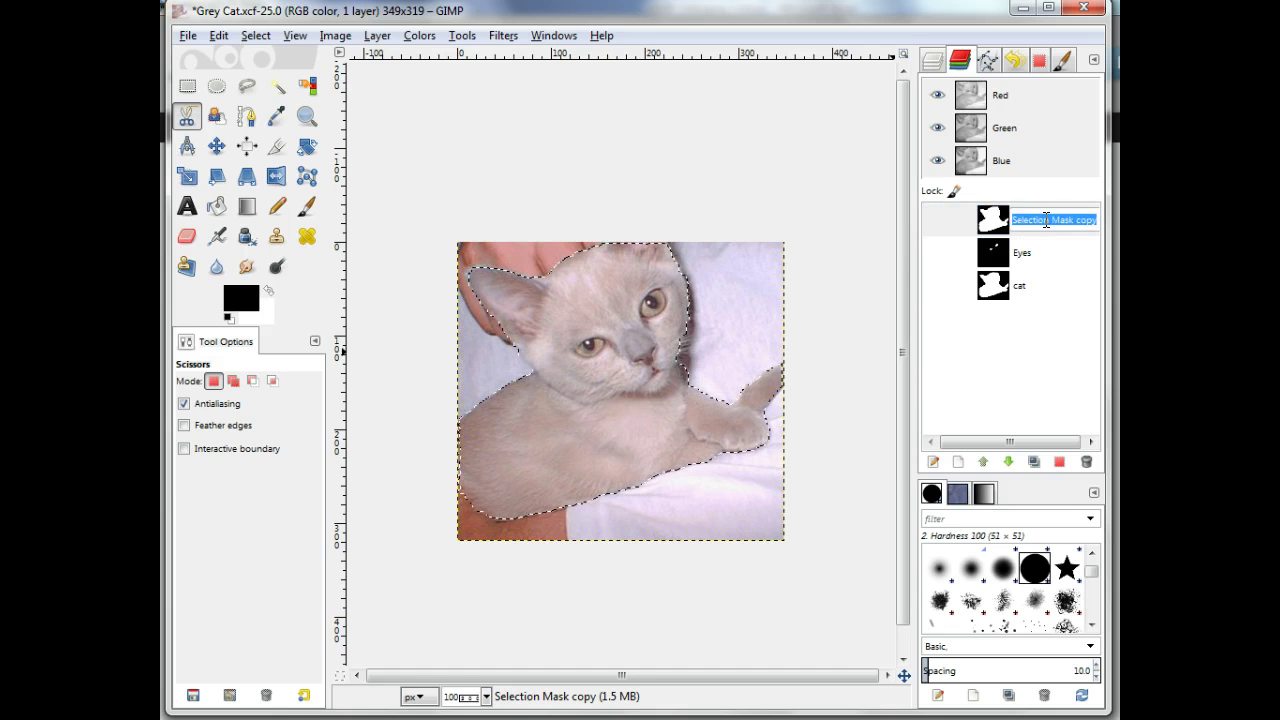
pyautogui.write('Fur')
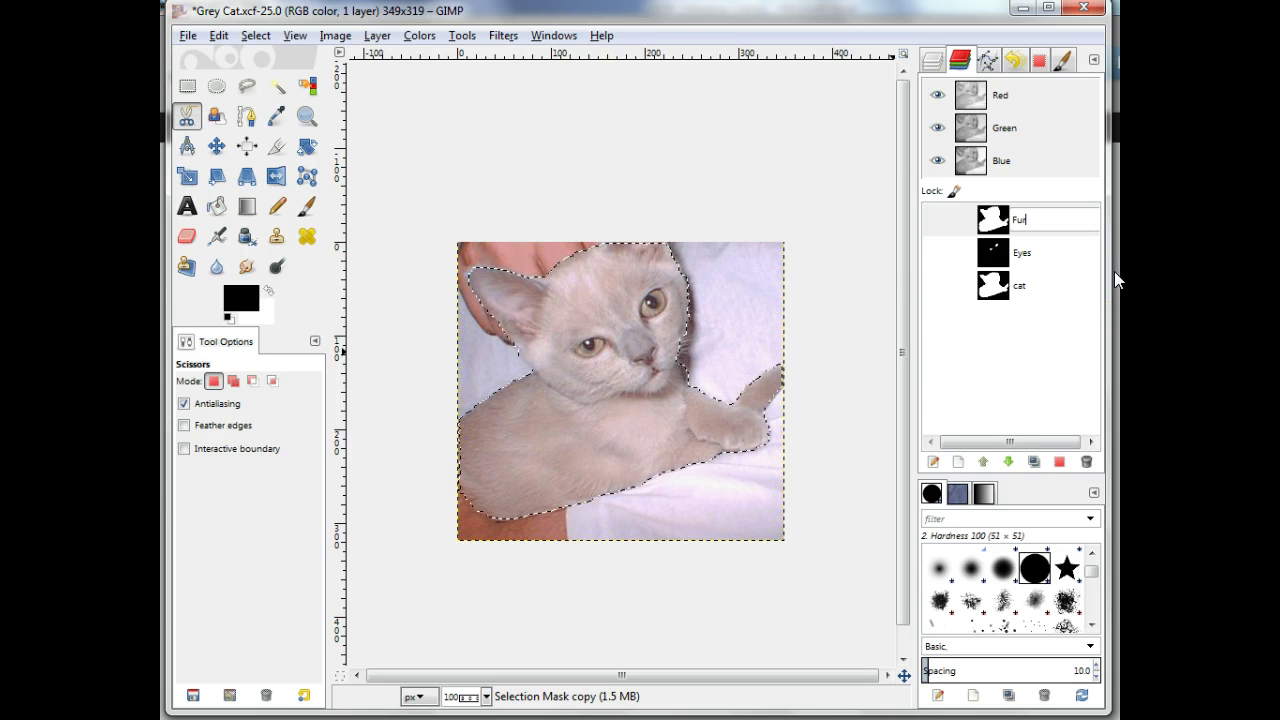
pyautogui.click(925, 300)
pyautogui.click(1012, 345)
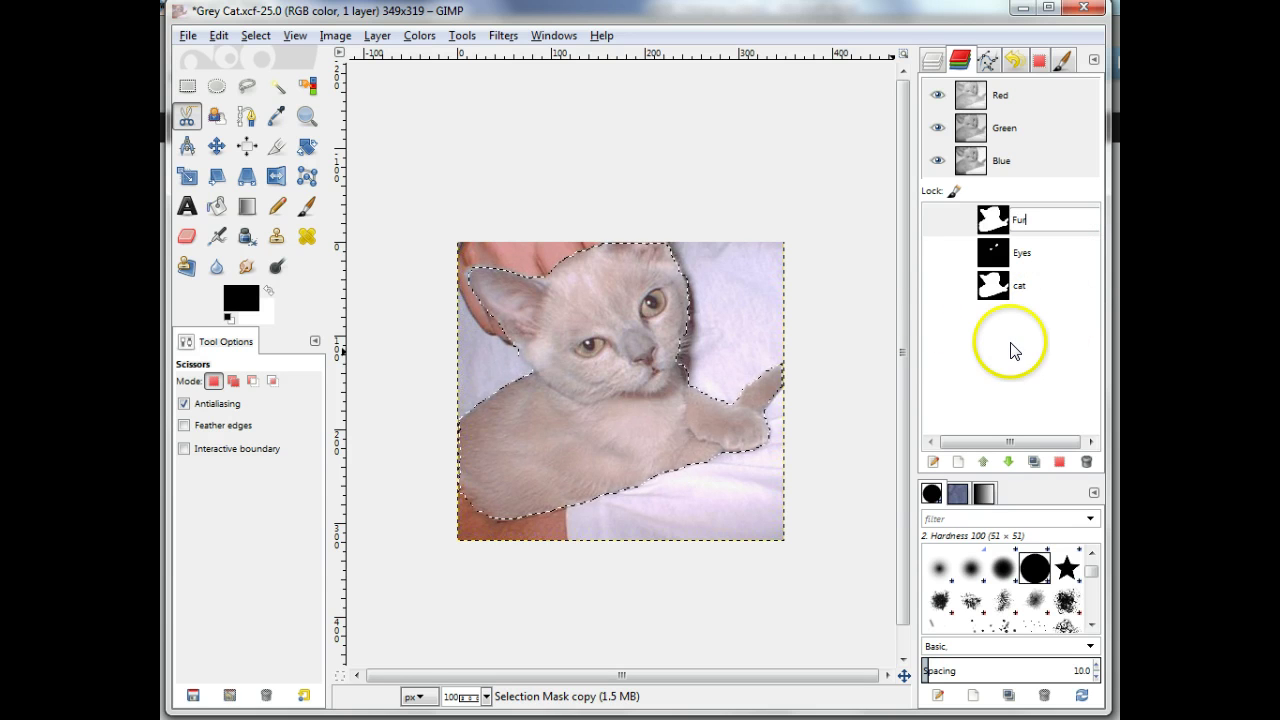
pyautogui.doubleClick(1046, 220)
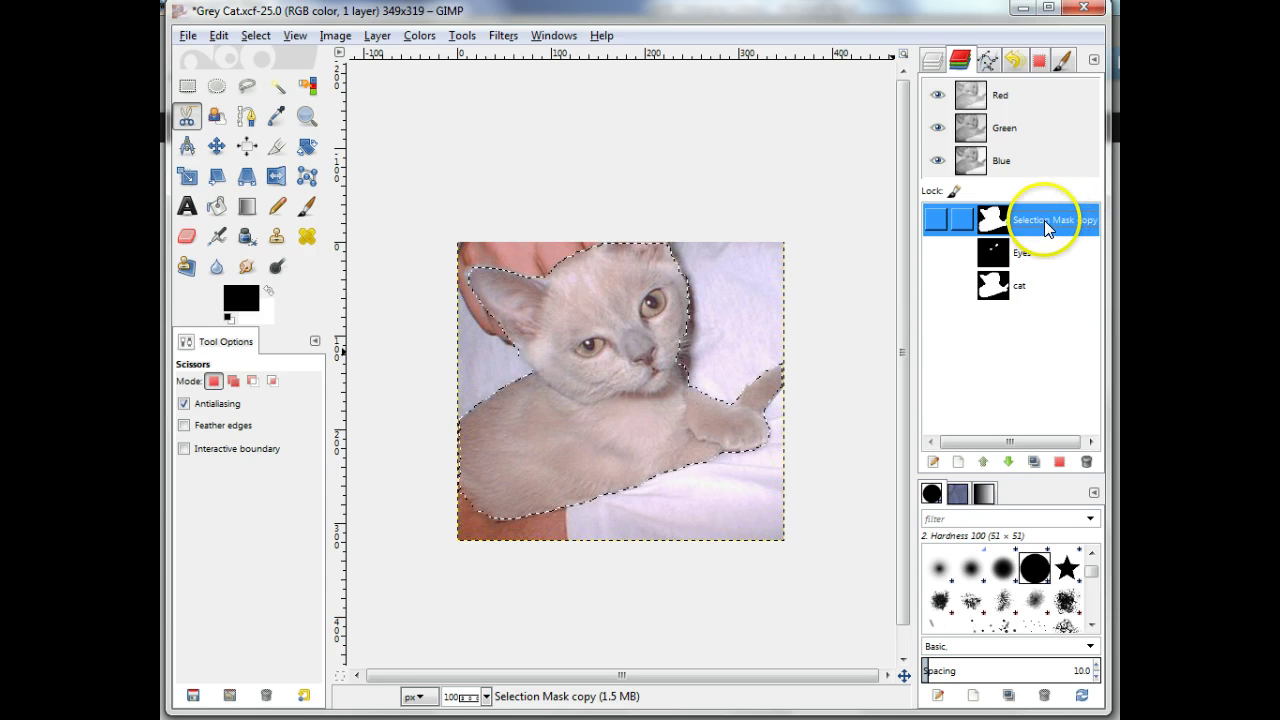
pyautogui.write('Fur')
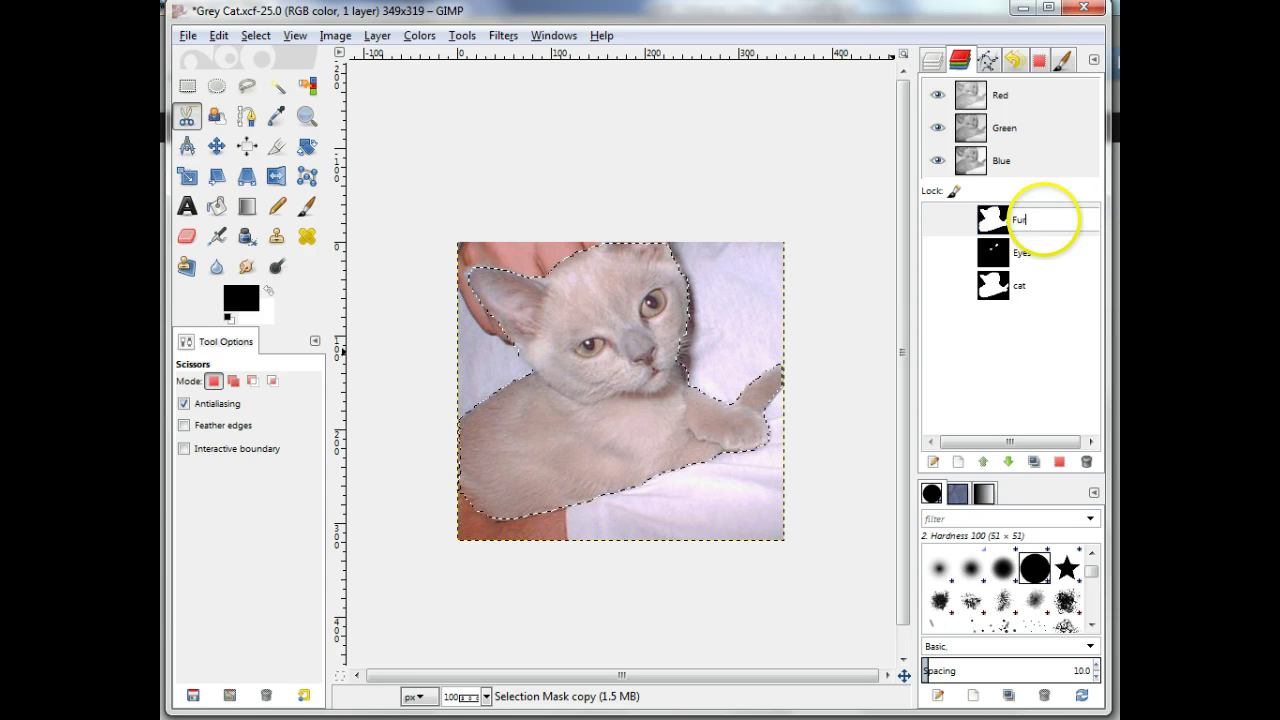
pyautogui.press('Return')
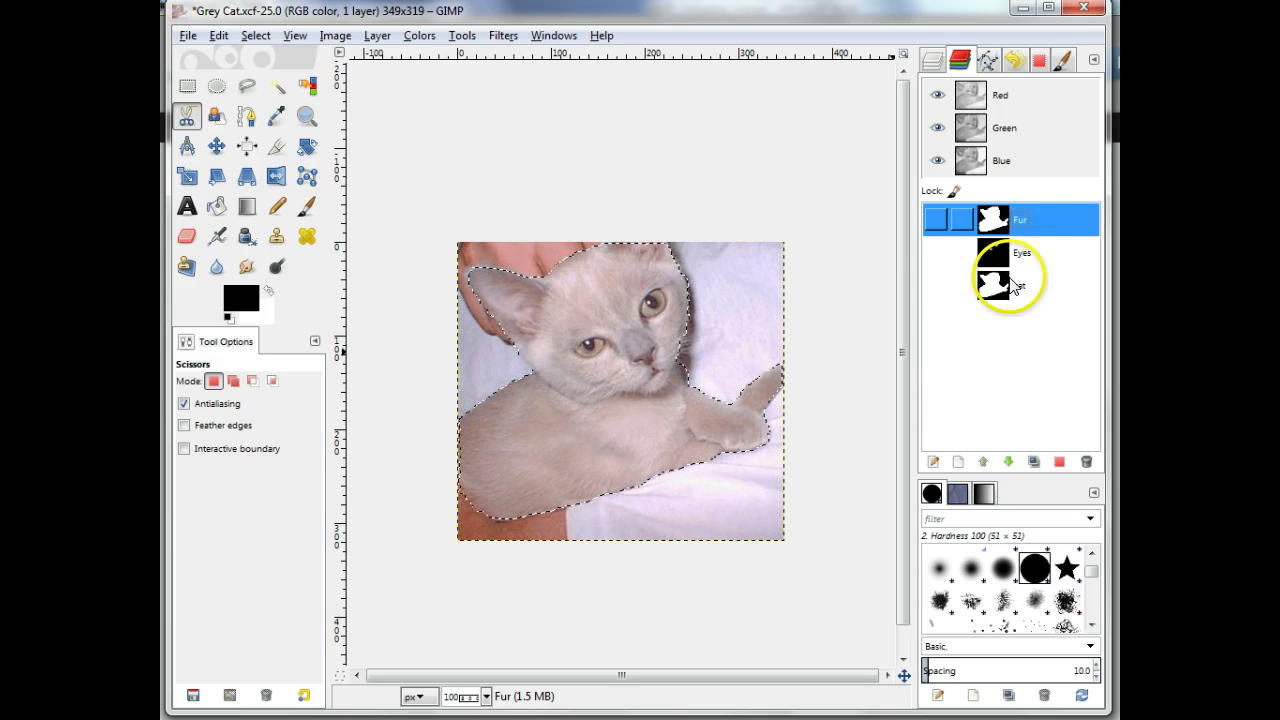
# - Subtract the Eyes channel from the current cat selection
pyautogui.rightClick(1040, 257)
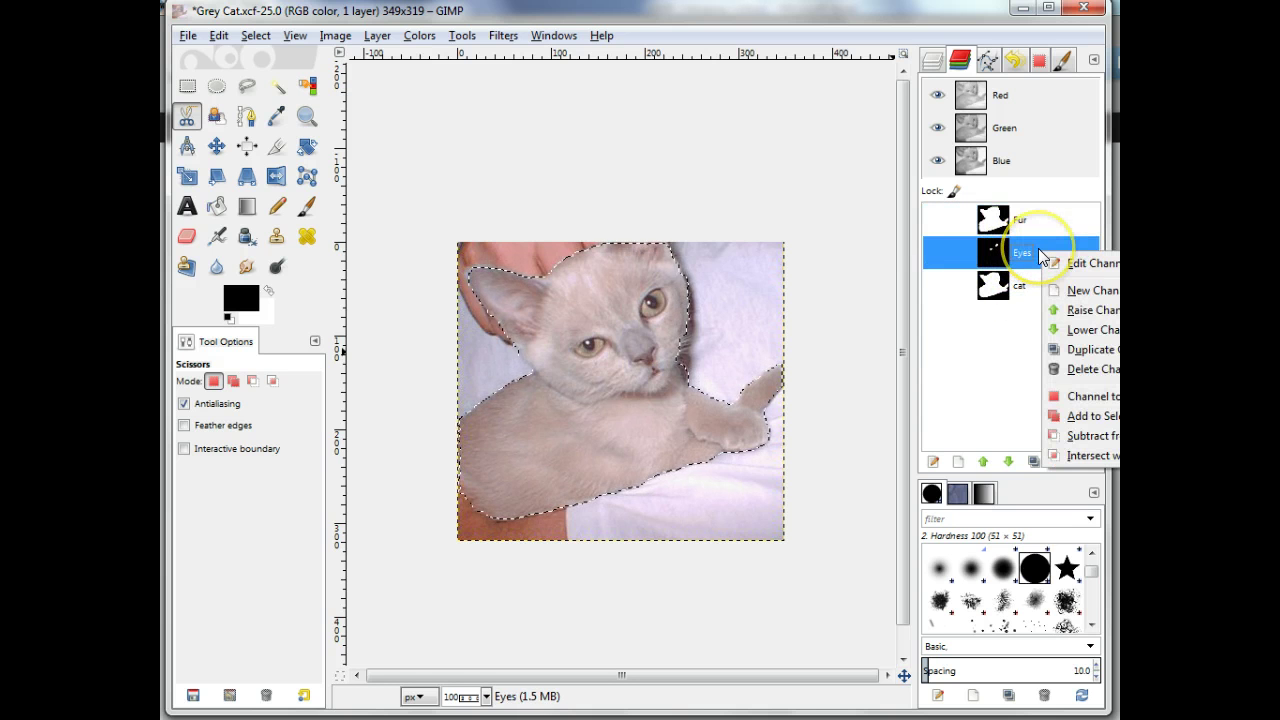
pyautogui.click(1088, 437)
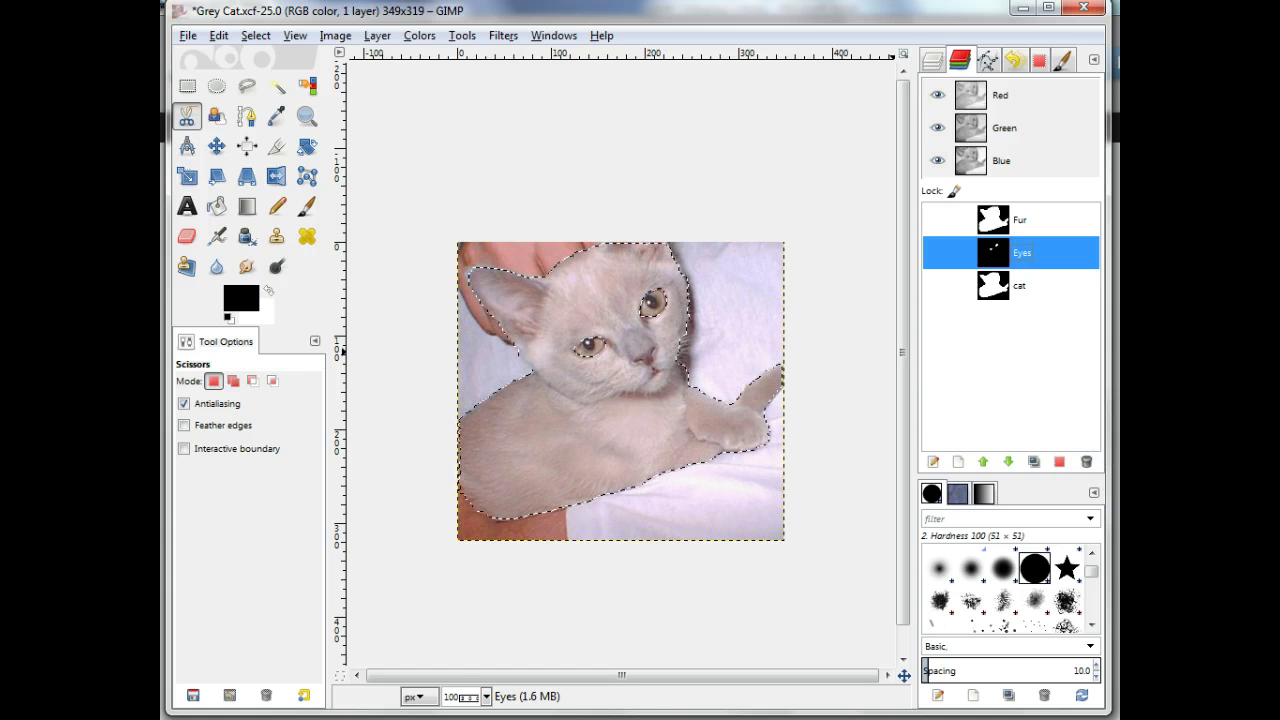
# - Create a transparent-fill layer called 'New Colour 1' above greycat.jpg
pyautogui.click(932, 62)
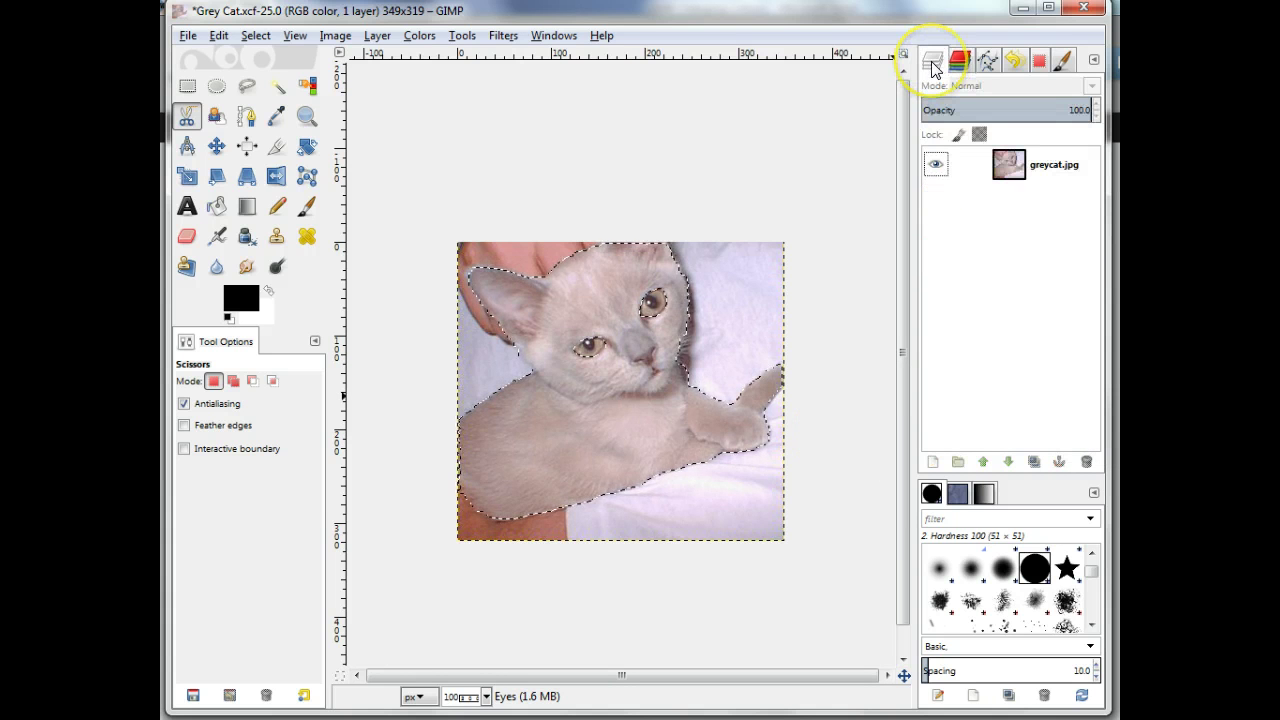
pyautogui.click(377, 35)
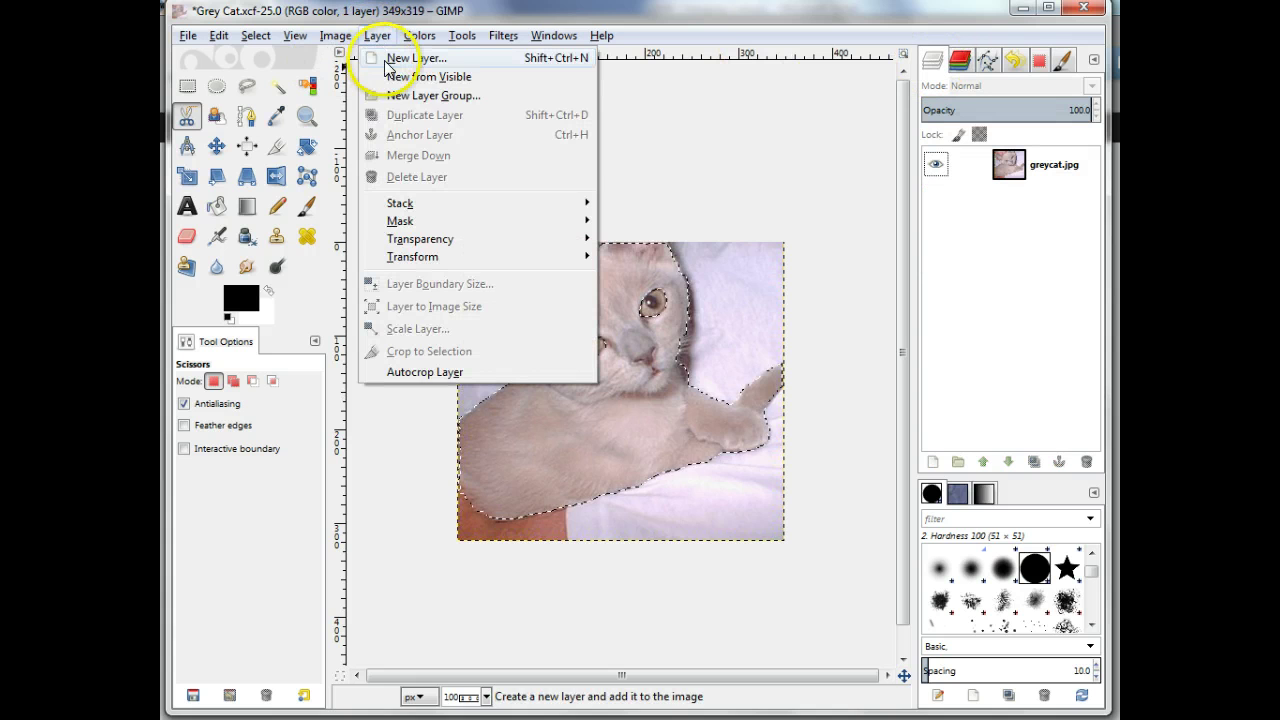
pyautogui.click(392, 60)
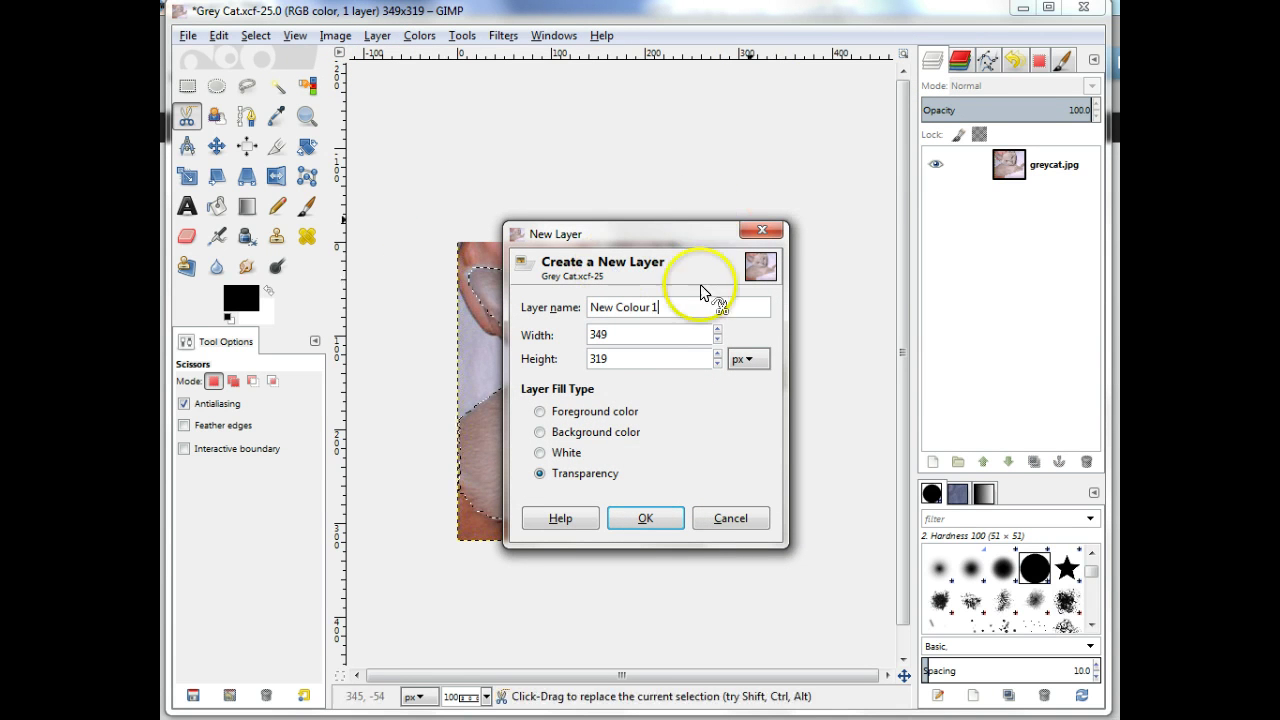
pyautogui.click(645, 518)
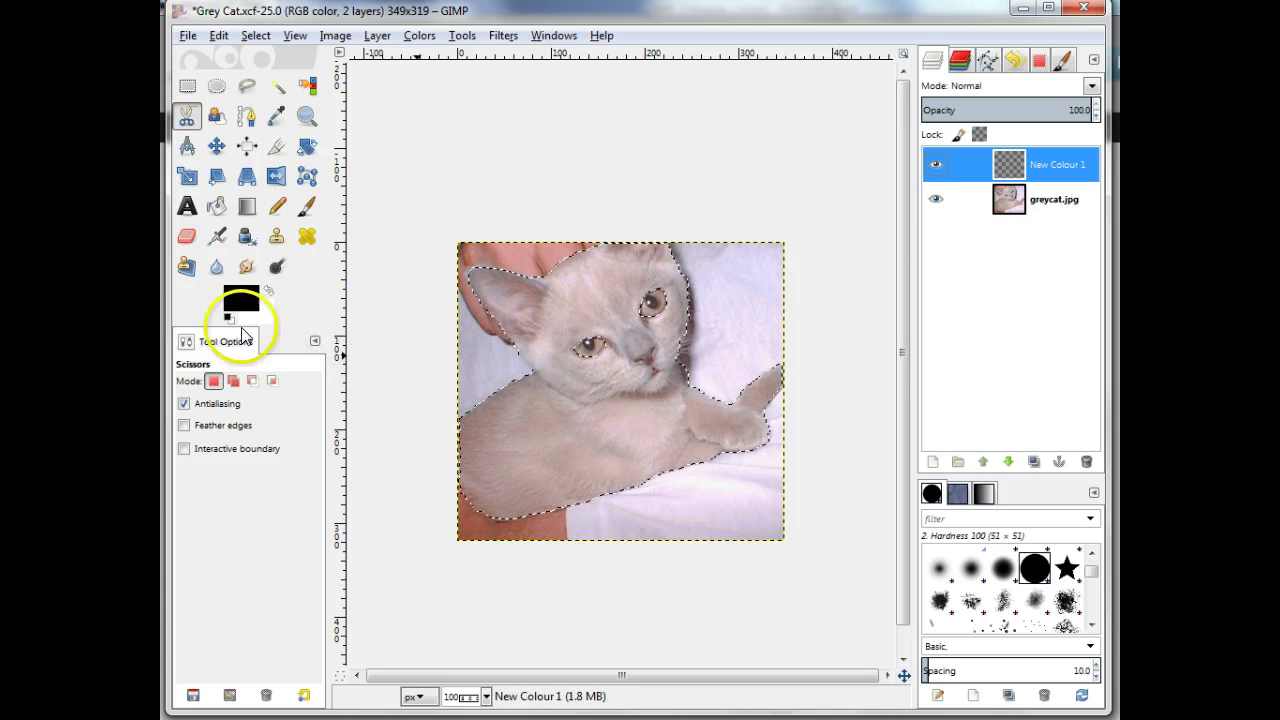
# - Set the foreground colour to orange c67536 and drop it onto the fur selection
pyautogui.click(240, 300)
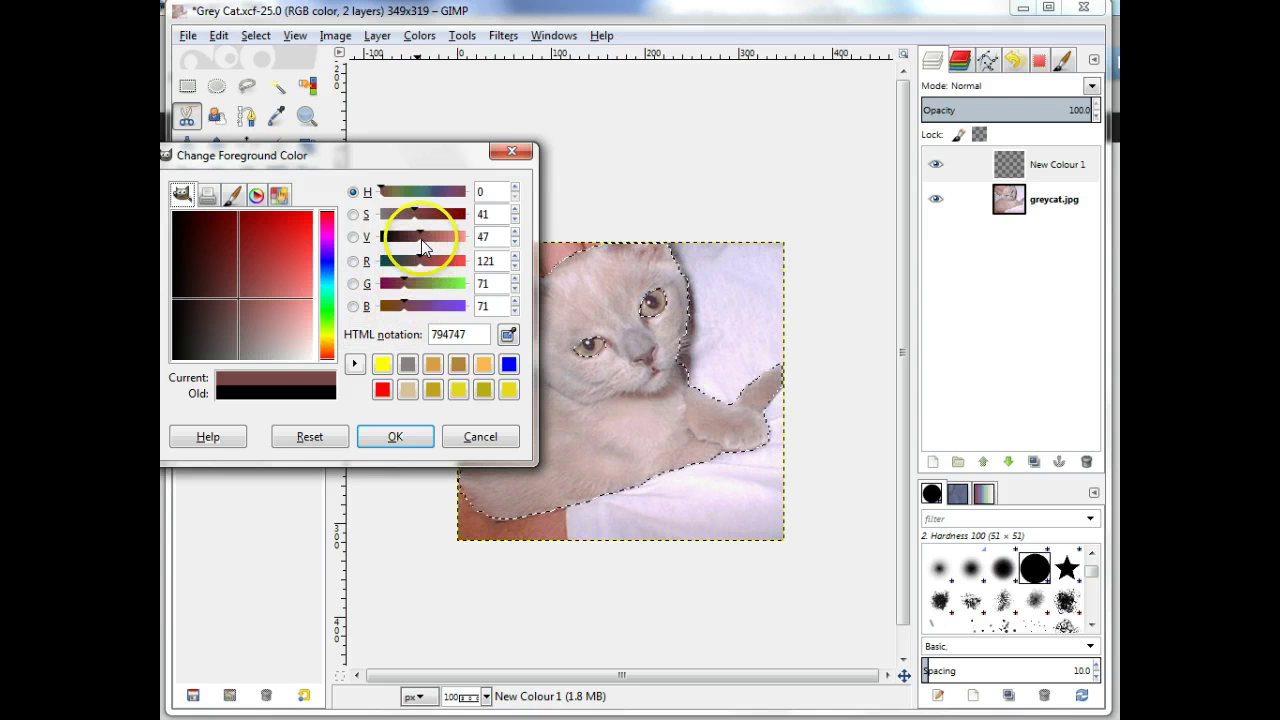
pyautogui.moveTo(421, 238); pyautogui.dragTo(447, 237)
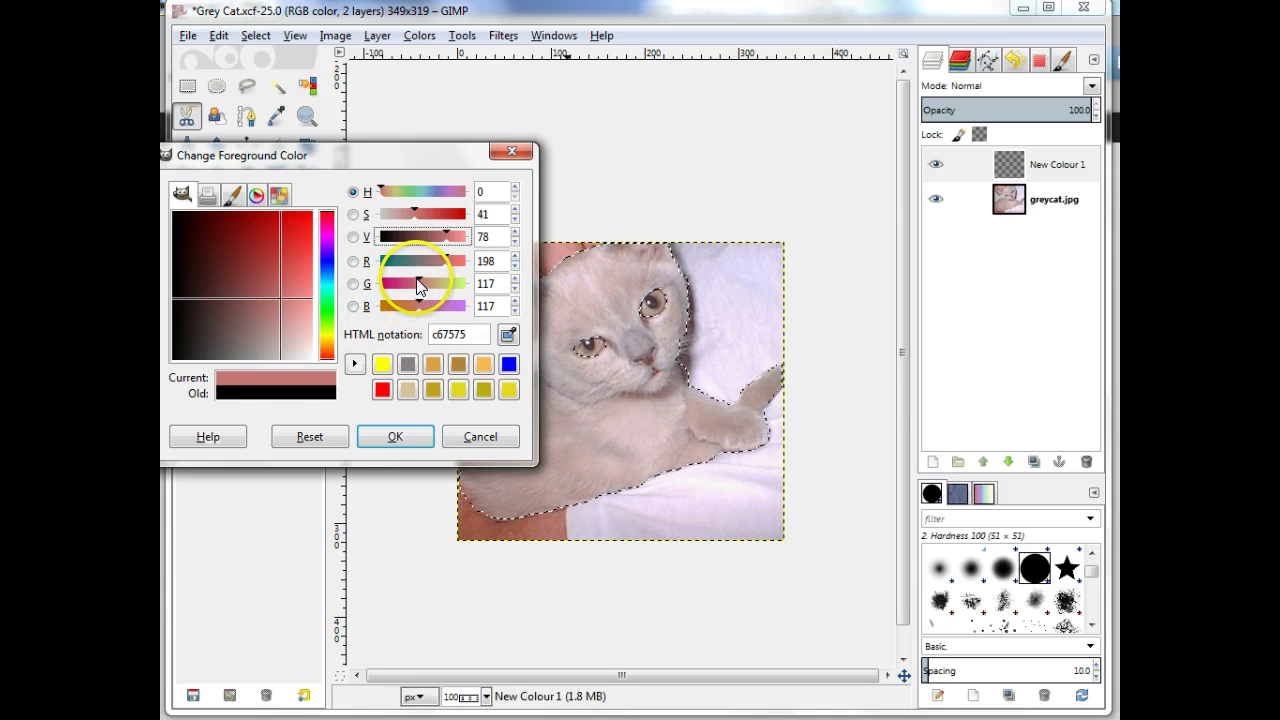
pyautogui.moveTo(417, 302); pyautogui.dragTo(397, 300)
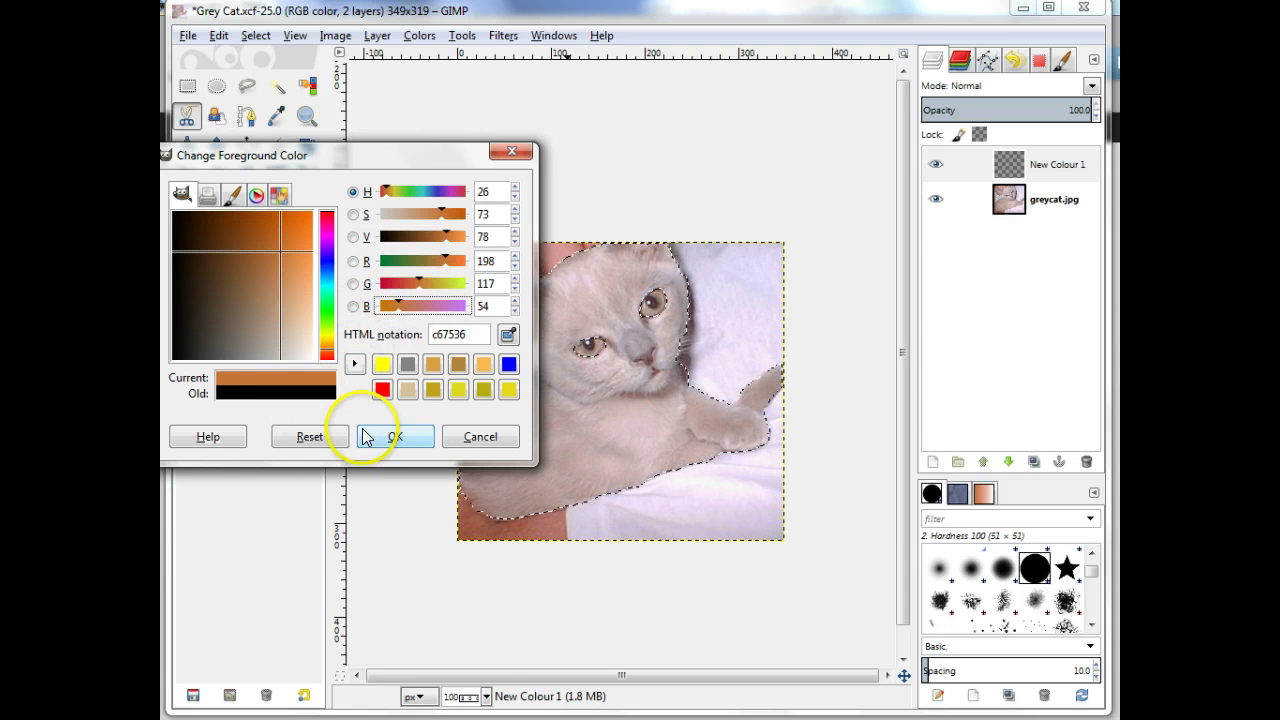
pyautogui.click(390, 436)
pyautogui.moveTo(237, 304); pyautogui.dragTo(604, 296)
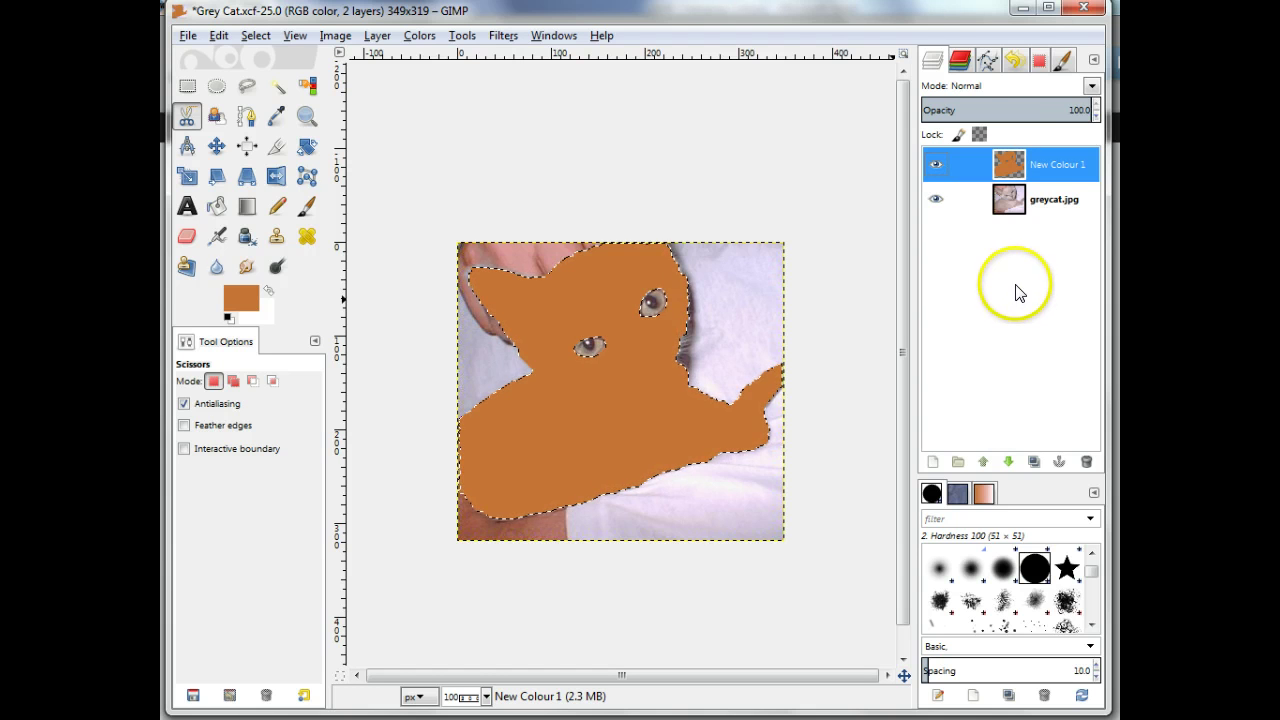
# - Open the Mode dropdown at the top of the Layers dock for New Colour 1
pyautogui.click(1090, 88)
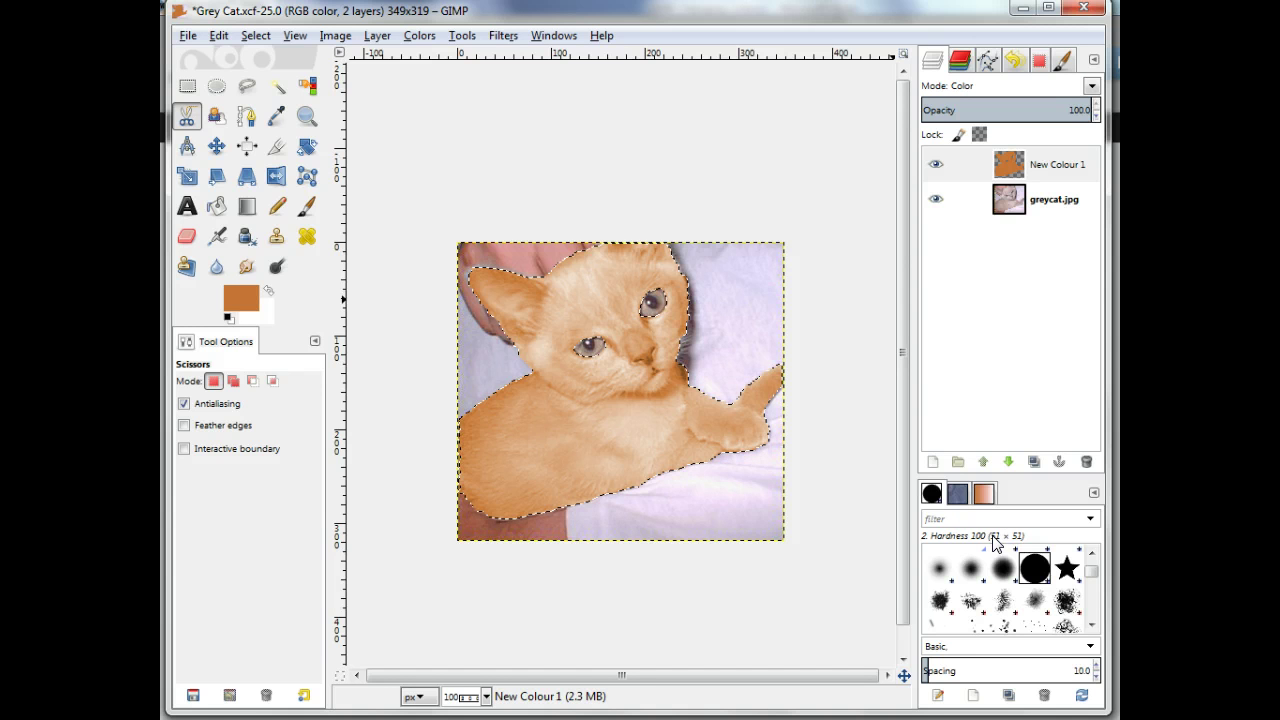
# - Choose Color as New Colour 1's blend mode
pyautogui.click(1062, 452)
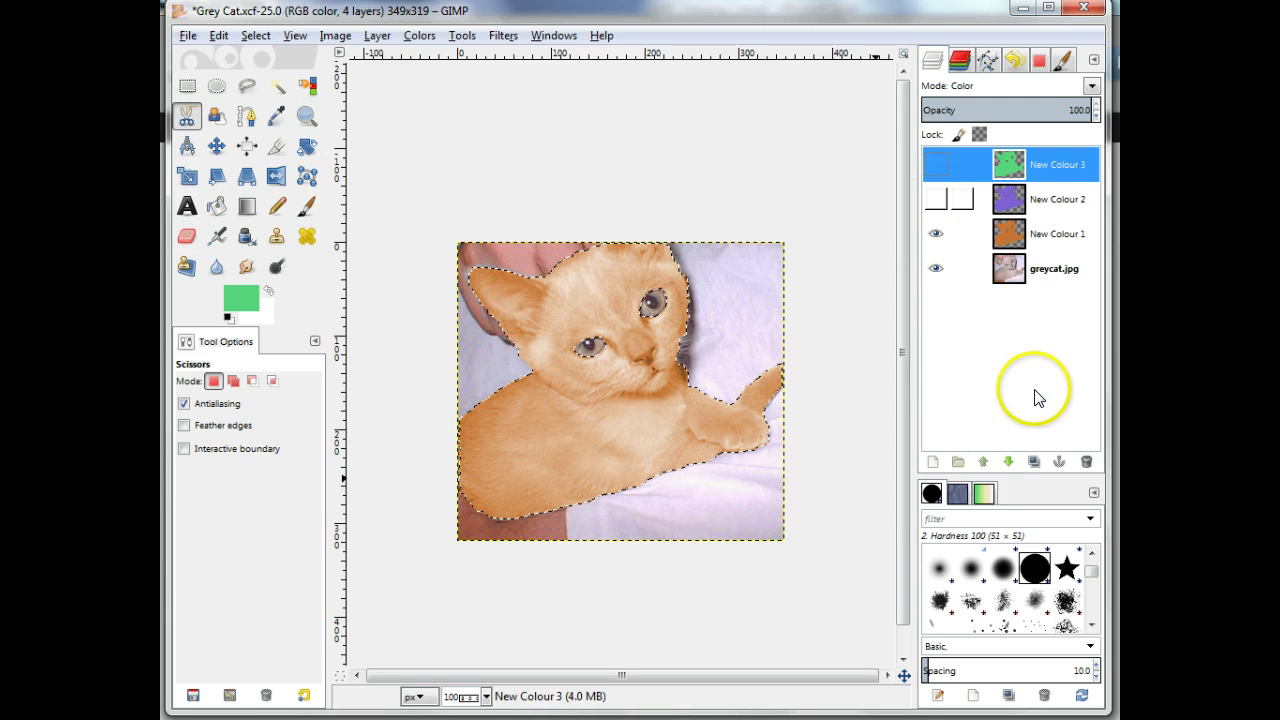
# - Make the purple New Colour 2 and green New Colour 3 layers visible, tinting the cat green
pyautogui.click(935, 199)
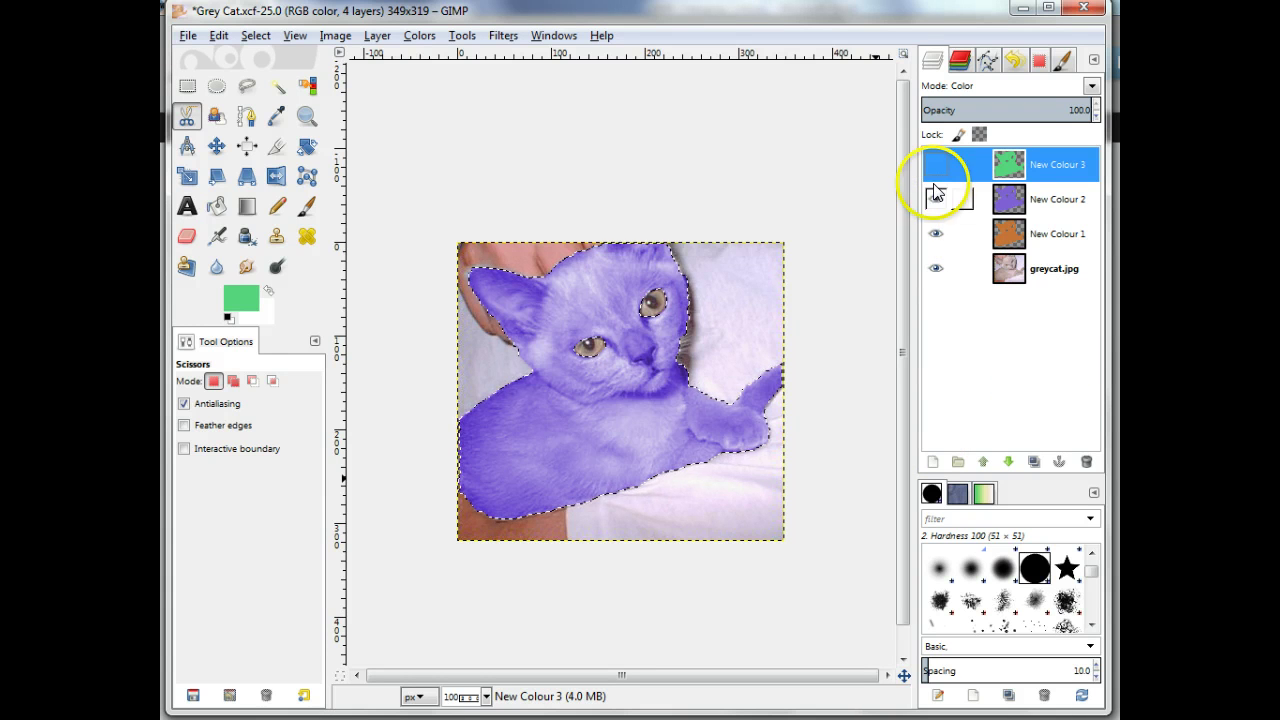
pyautogui.click(932, 165)
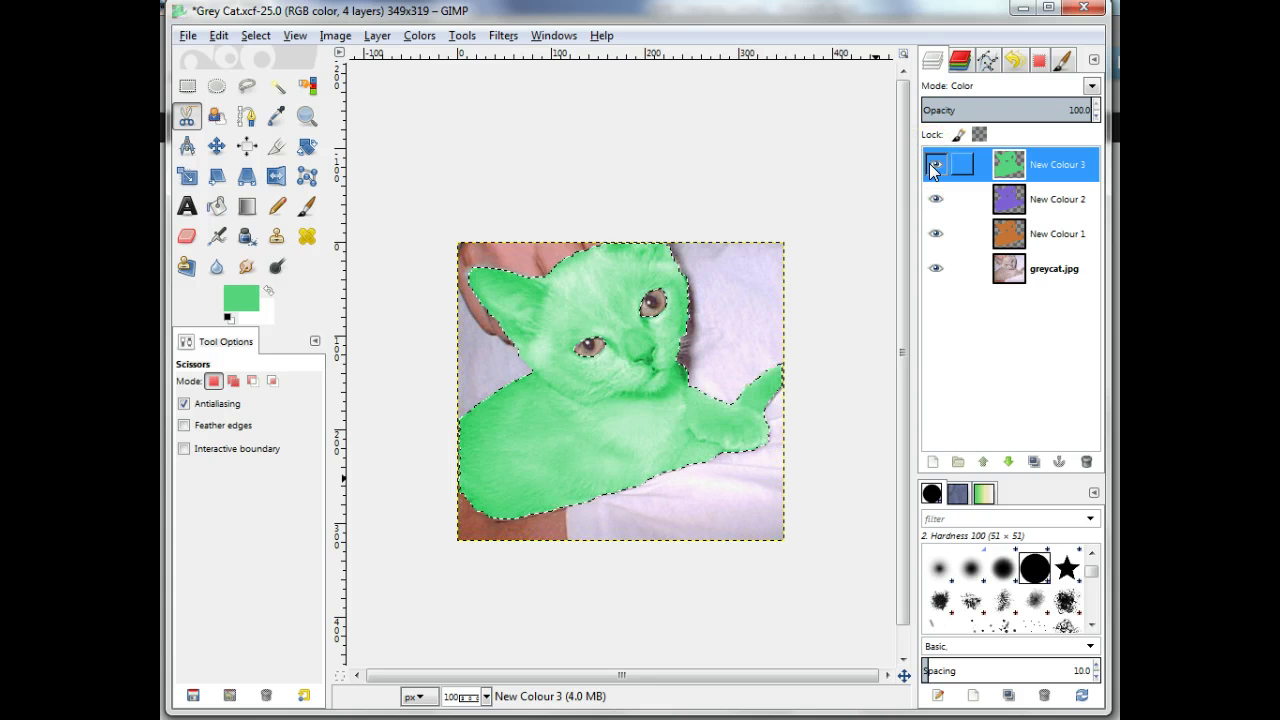